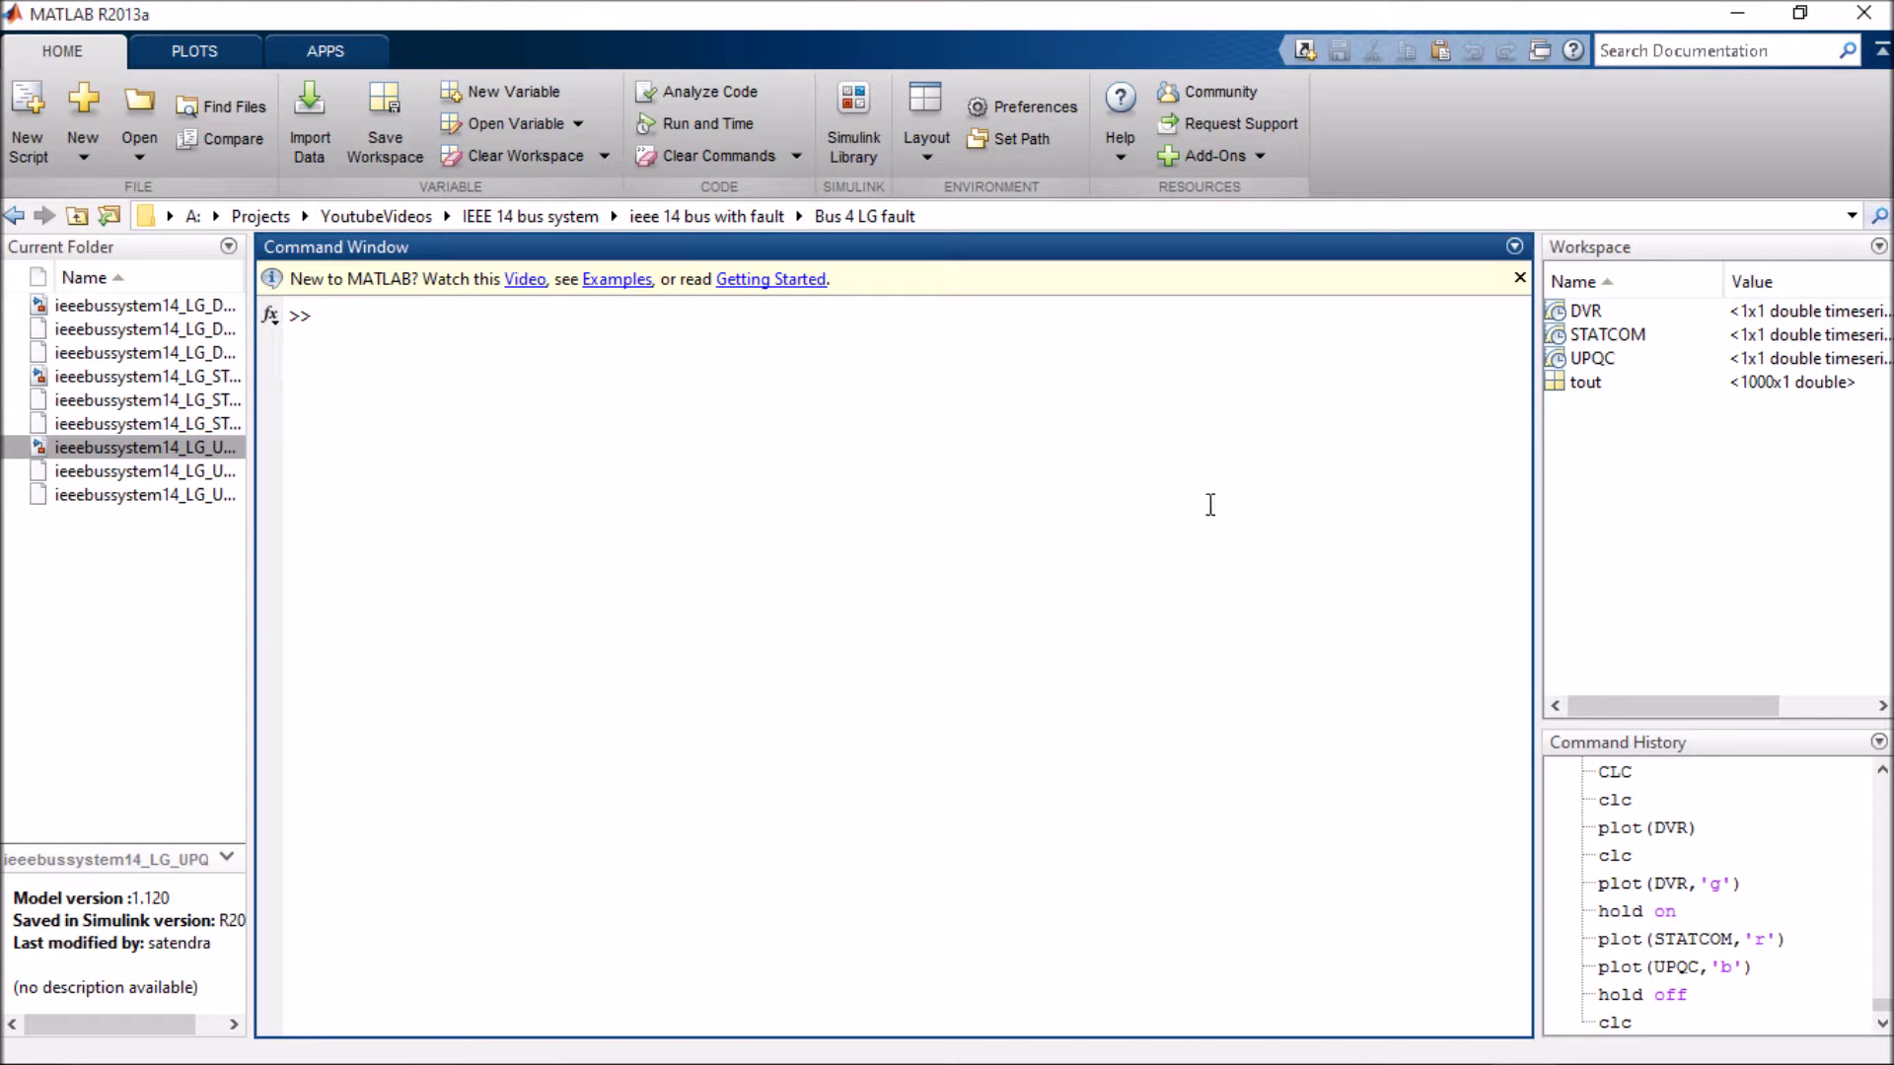
# Widen the file list to show the full names and open the model ieeebussystem14_LG_DVR.mdl
pyautogui.moveTo(252, 619); pyautogui.dragTo(548, 621)
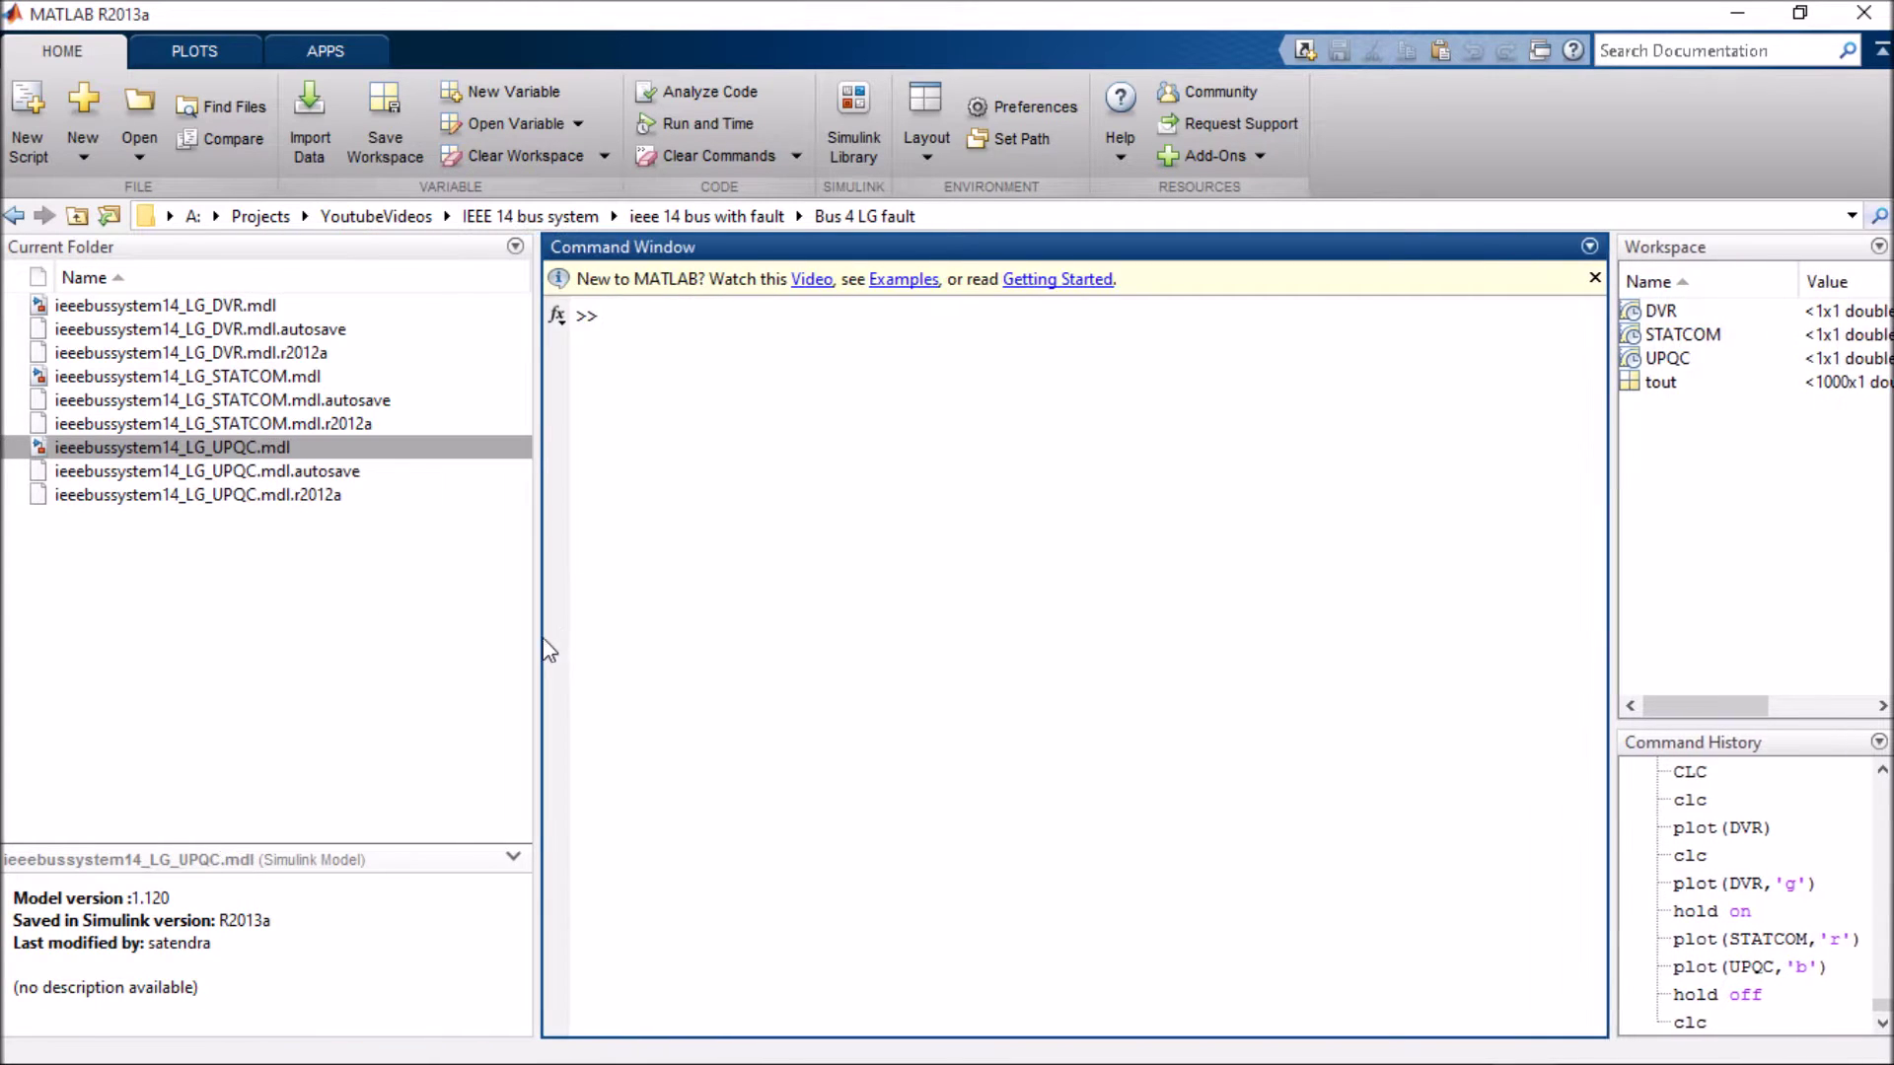
pyautogui.click(196, 314)
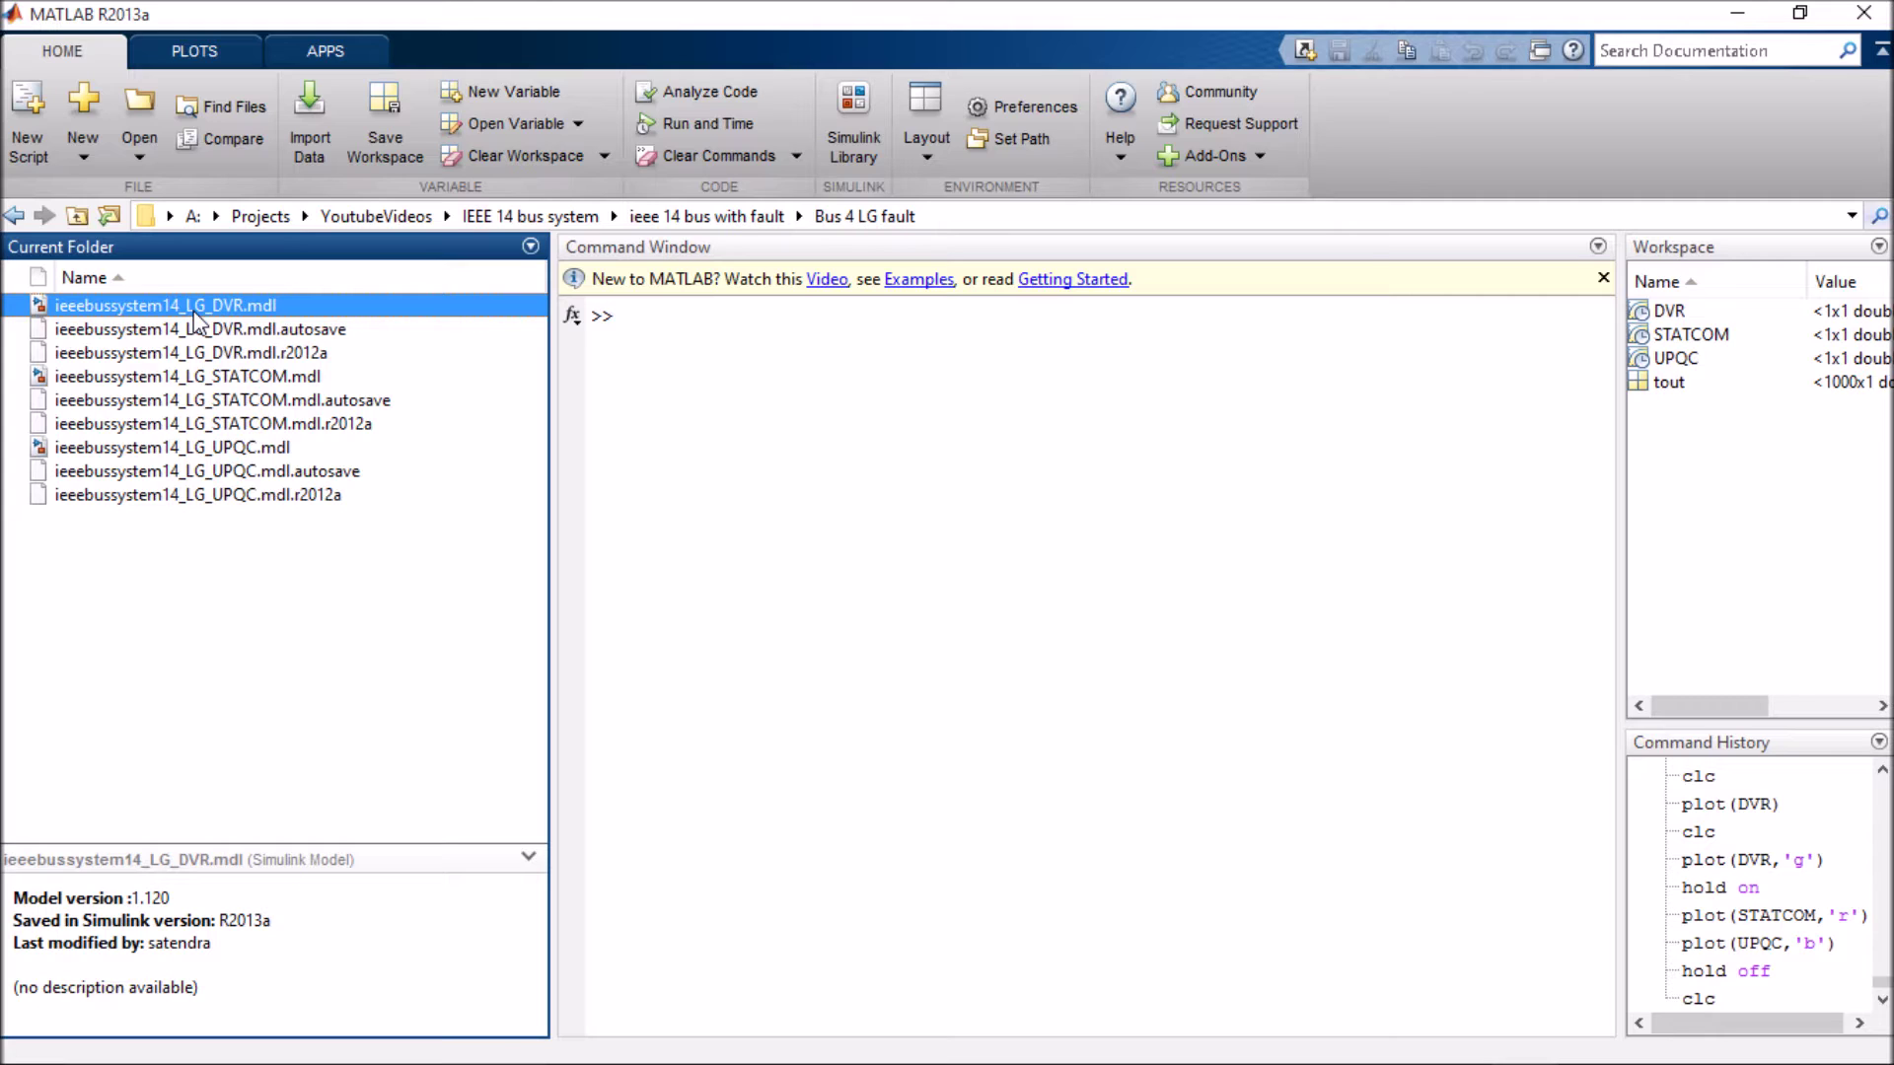
pyautogui.click(268, 377)
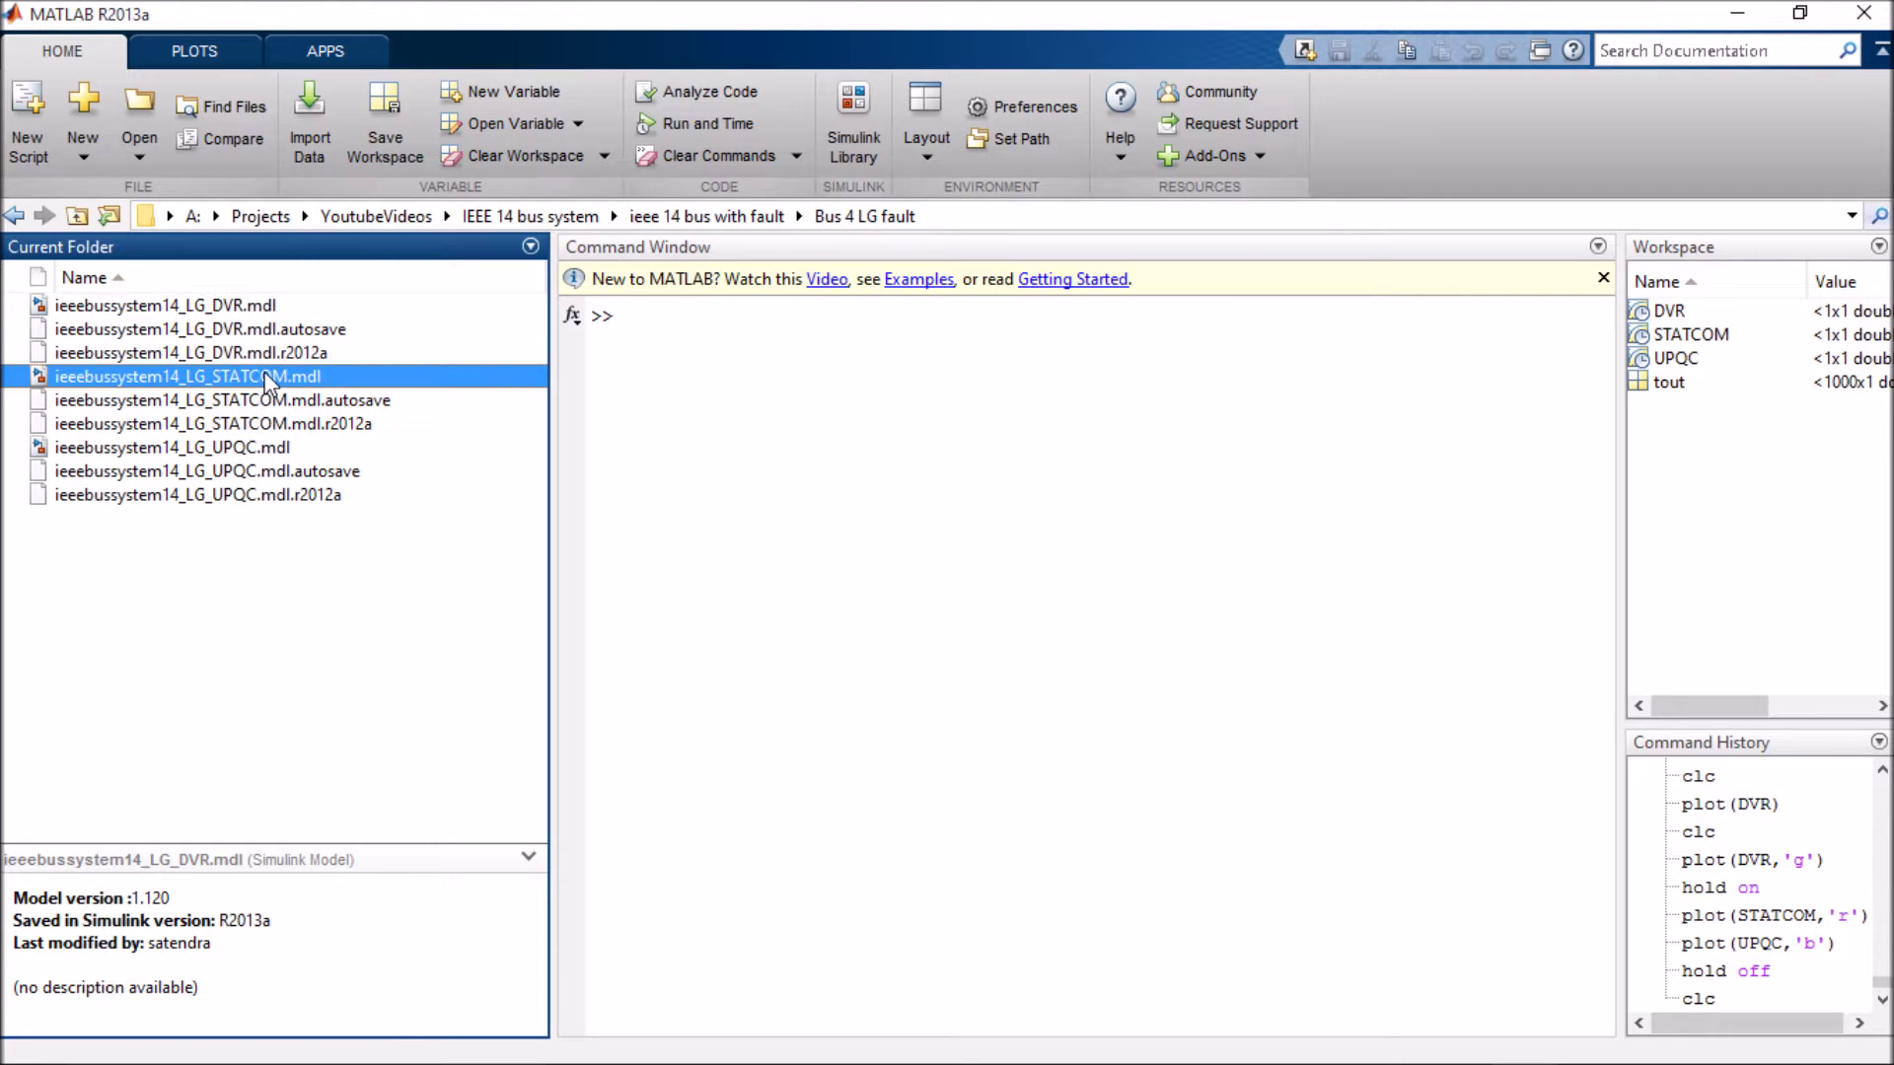
pyautogui.click(226, 454)
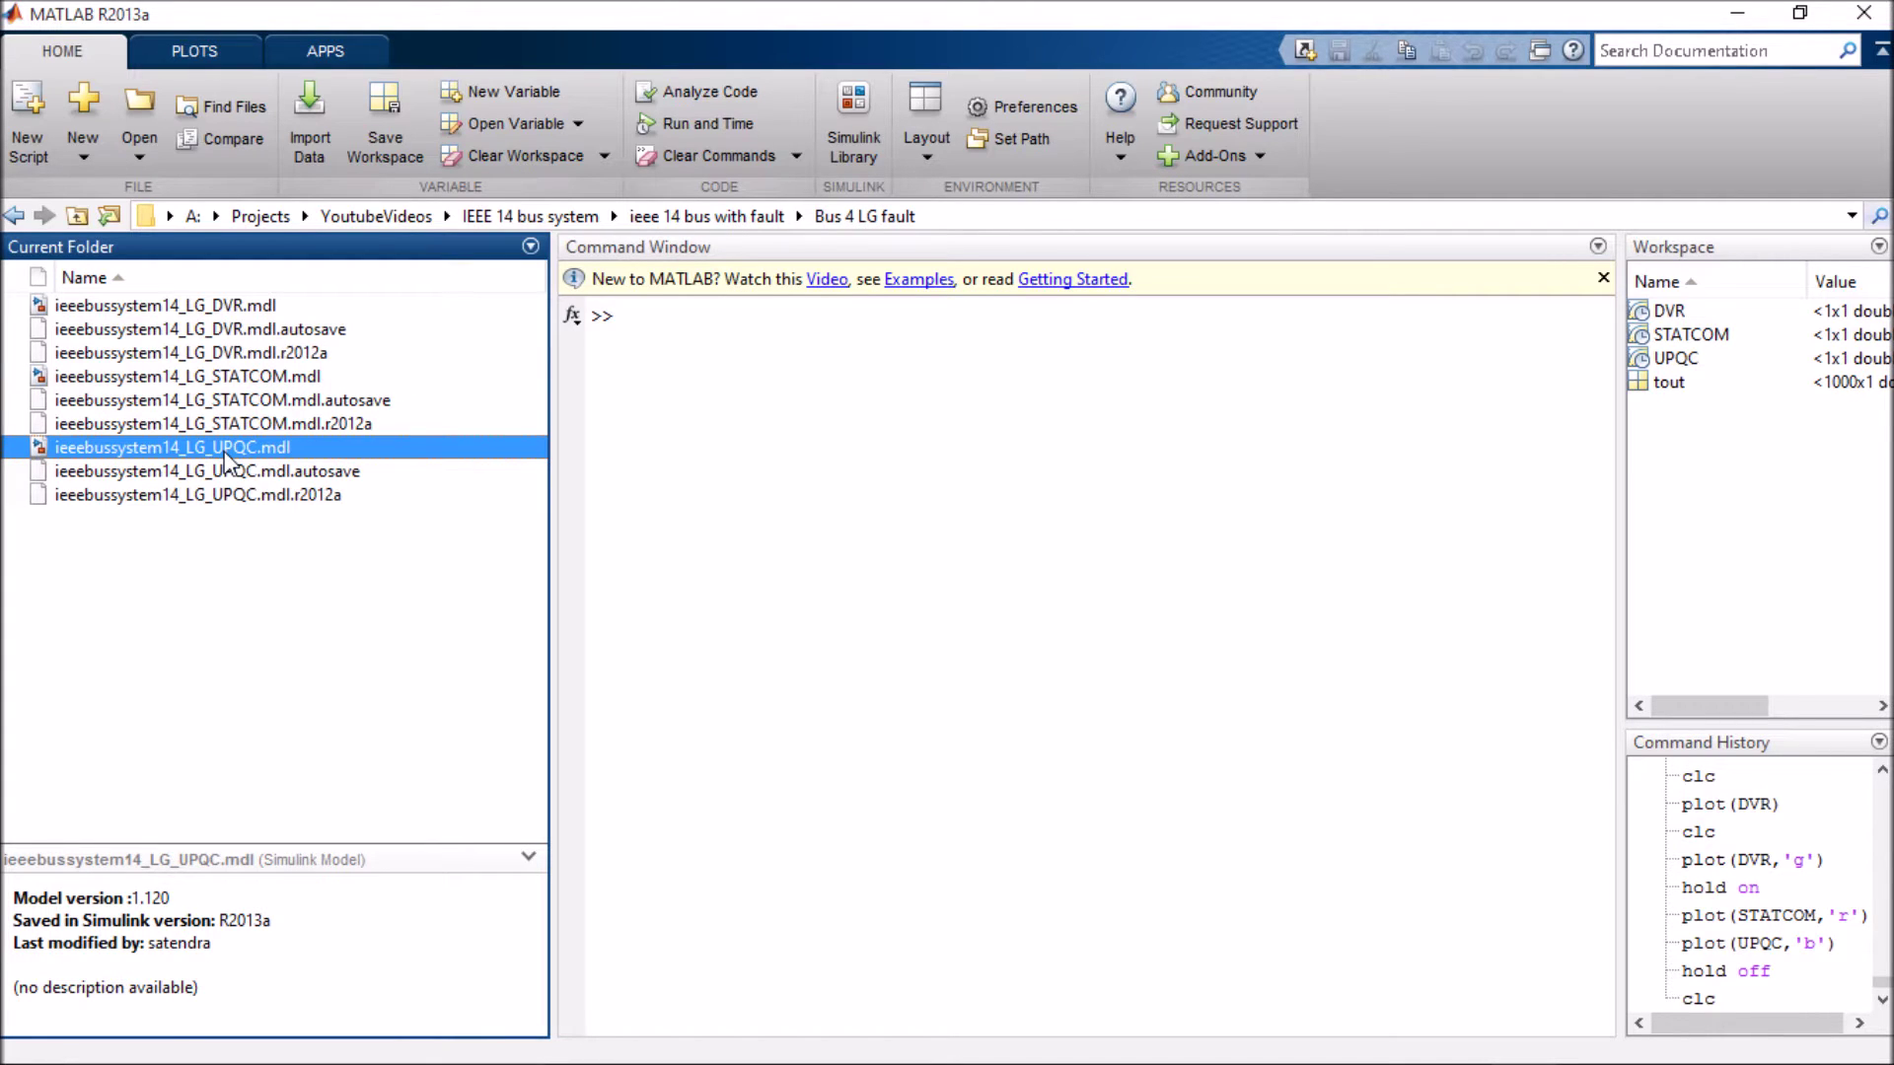
pyautogui.click(187, 312)
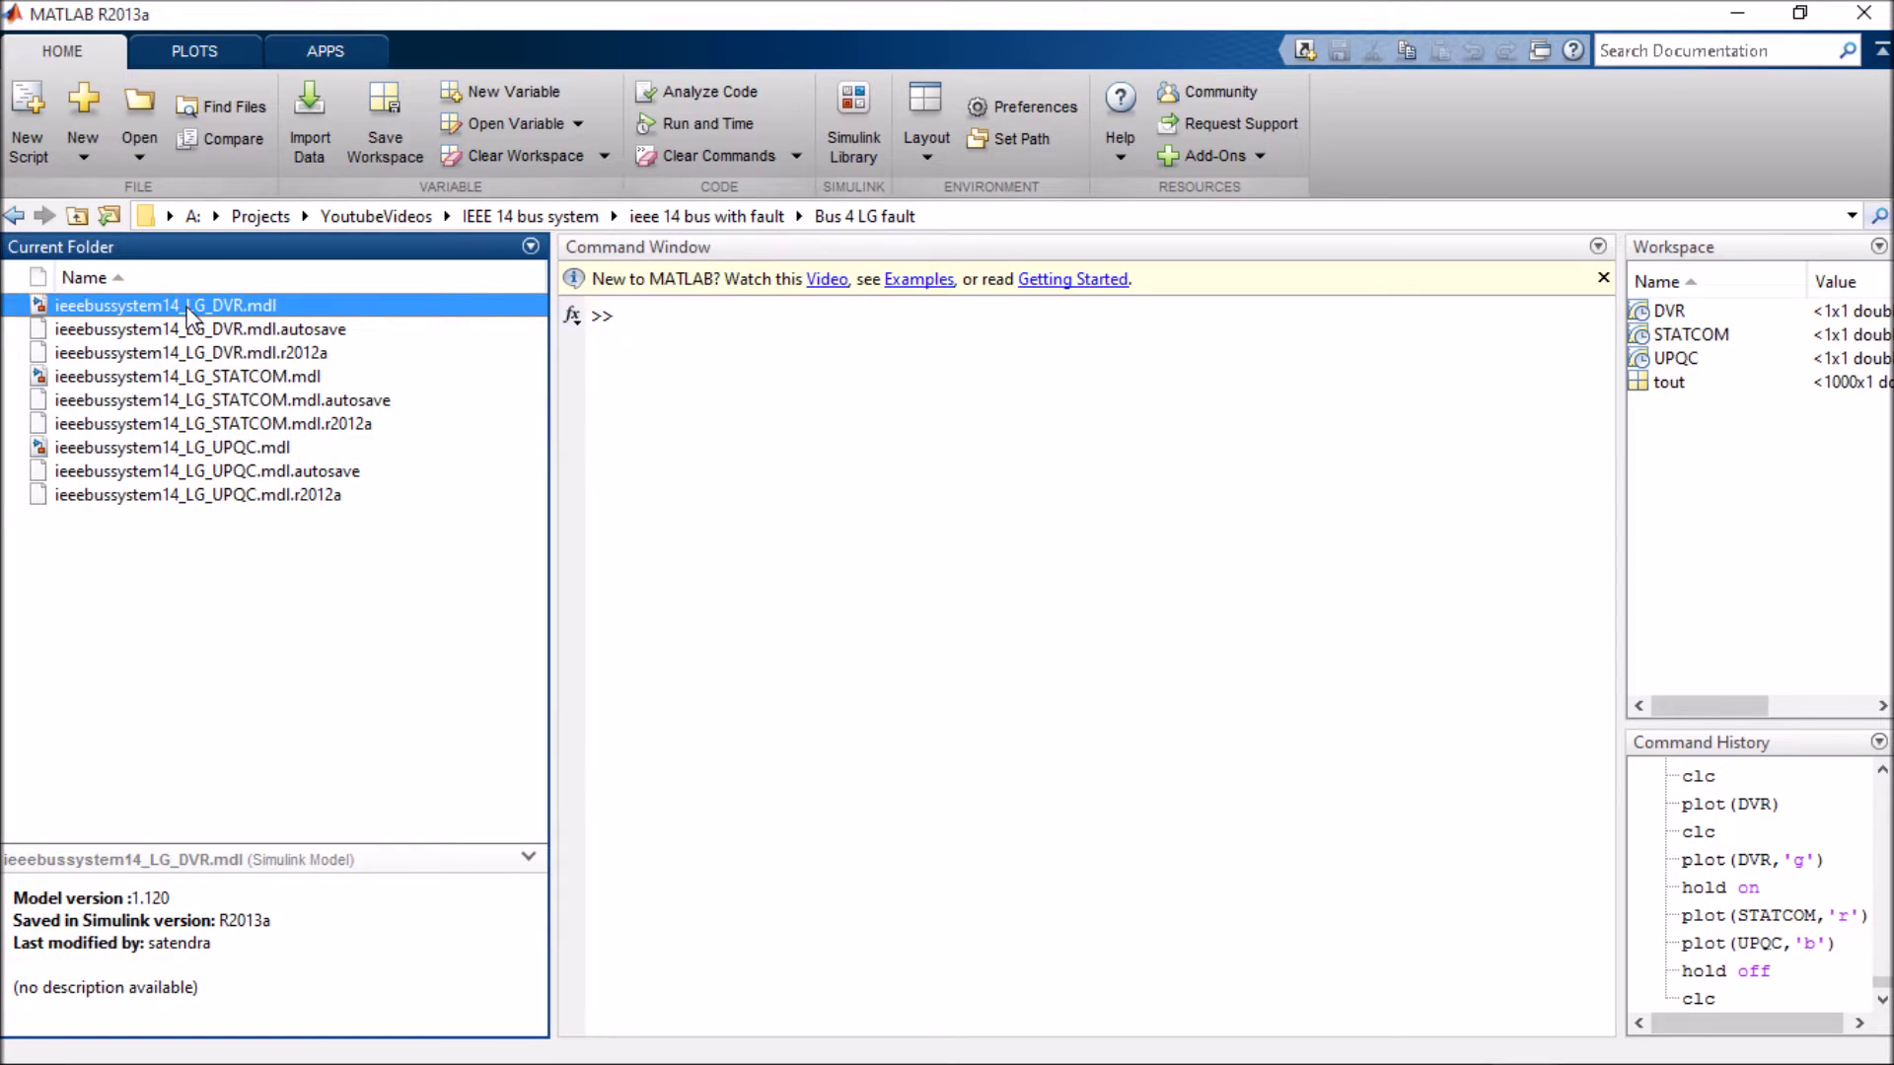
pyautogui.doubleClick(188, 312)
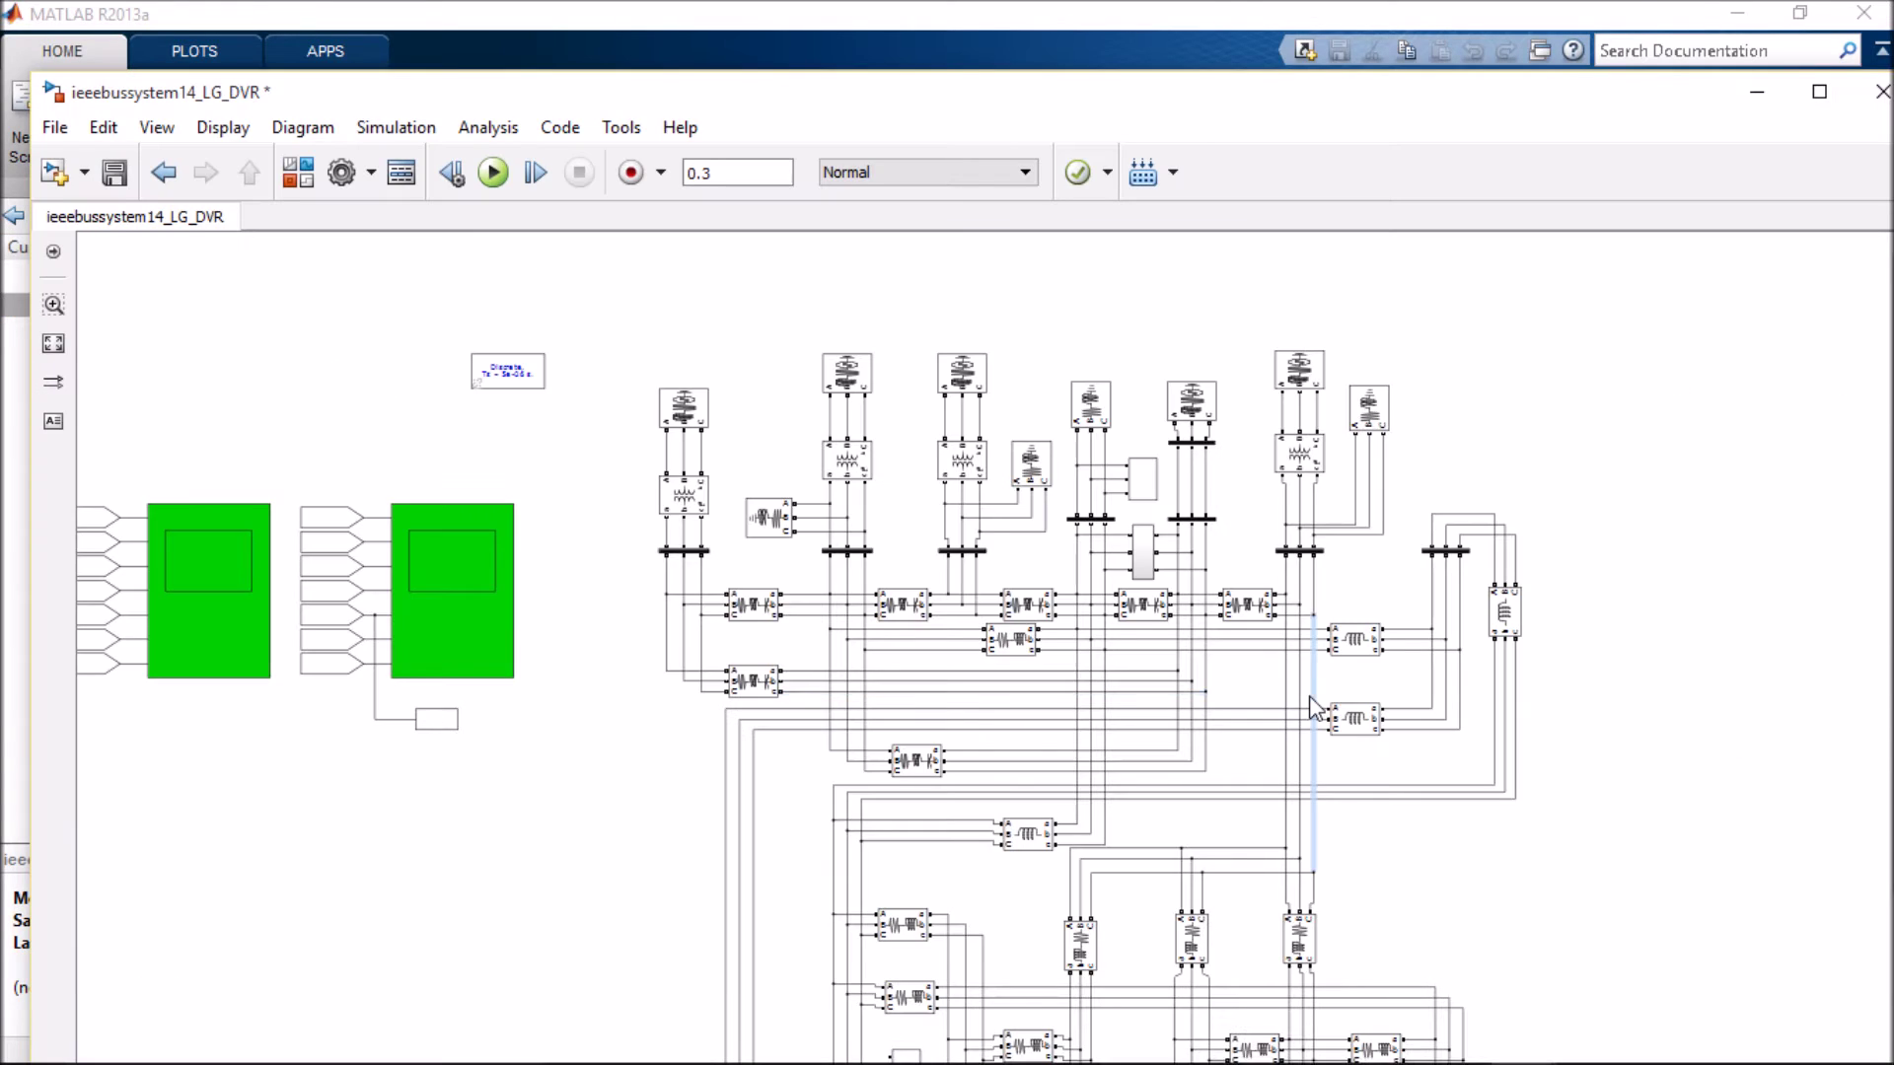
# Examine the fault parameters of the Three-Phase Fault block near BUS 4 in the DVR model
pyautogui.scroll(-3, 1312, 705)
pyautogui.moveTo(1329, 735); pyautogui.dragTo(1303, 606)
pyautogui.scroll(5, 1307, 675)
pyautogui.moveTo(1082, 625); pyautogui.dragTo(1627, 1036)
pyautogui.scroll(4, 1156, 626)
pyautogui.moveTo(1077, 508); pyautogui.dragTo(1137, 1014)
pyautogui.moveTo(925, 419); pyautogui.dragTo(932, 528)
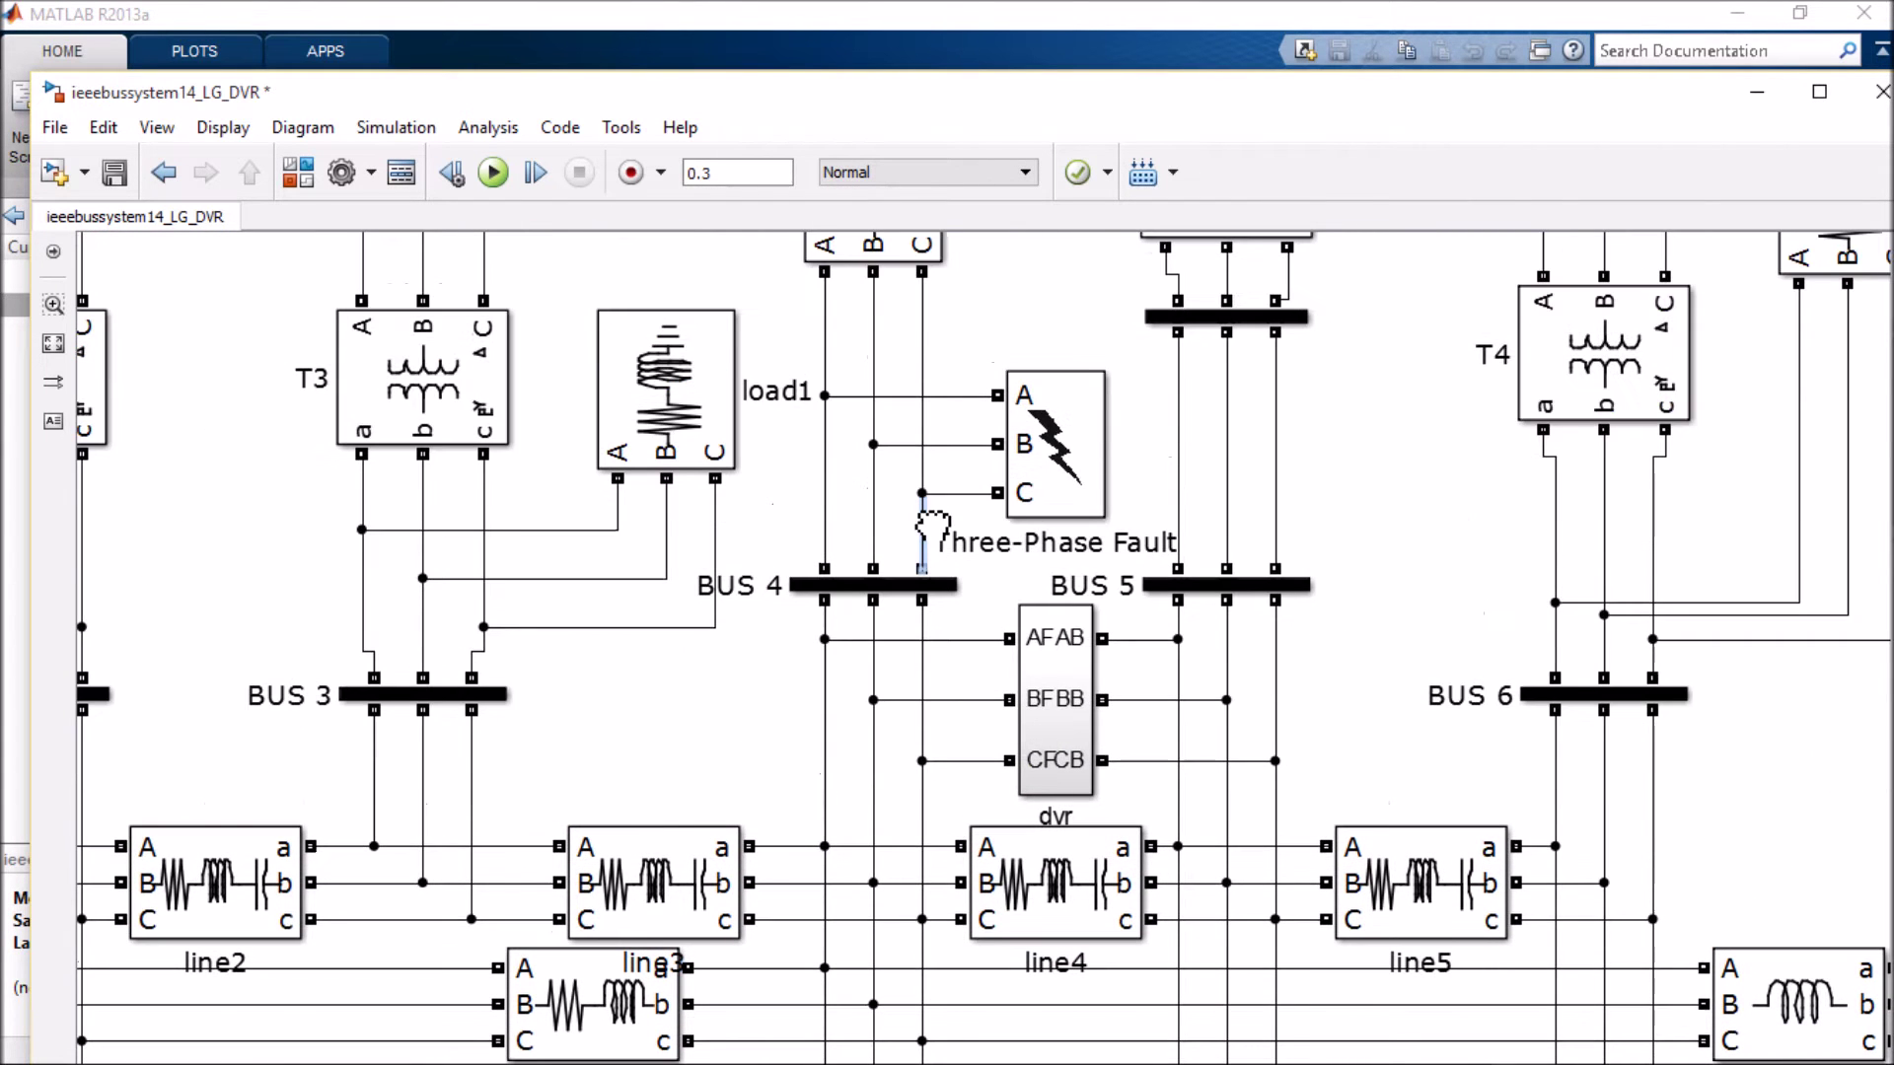
pyautogui.scroll(1, 927, 525)
pyautogui.doubleClick(1156, 451)
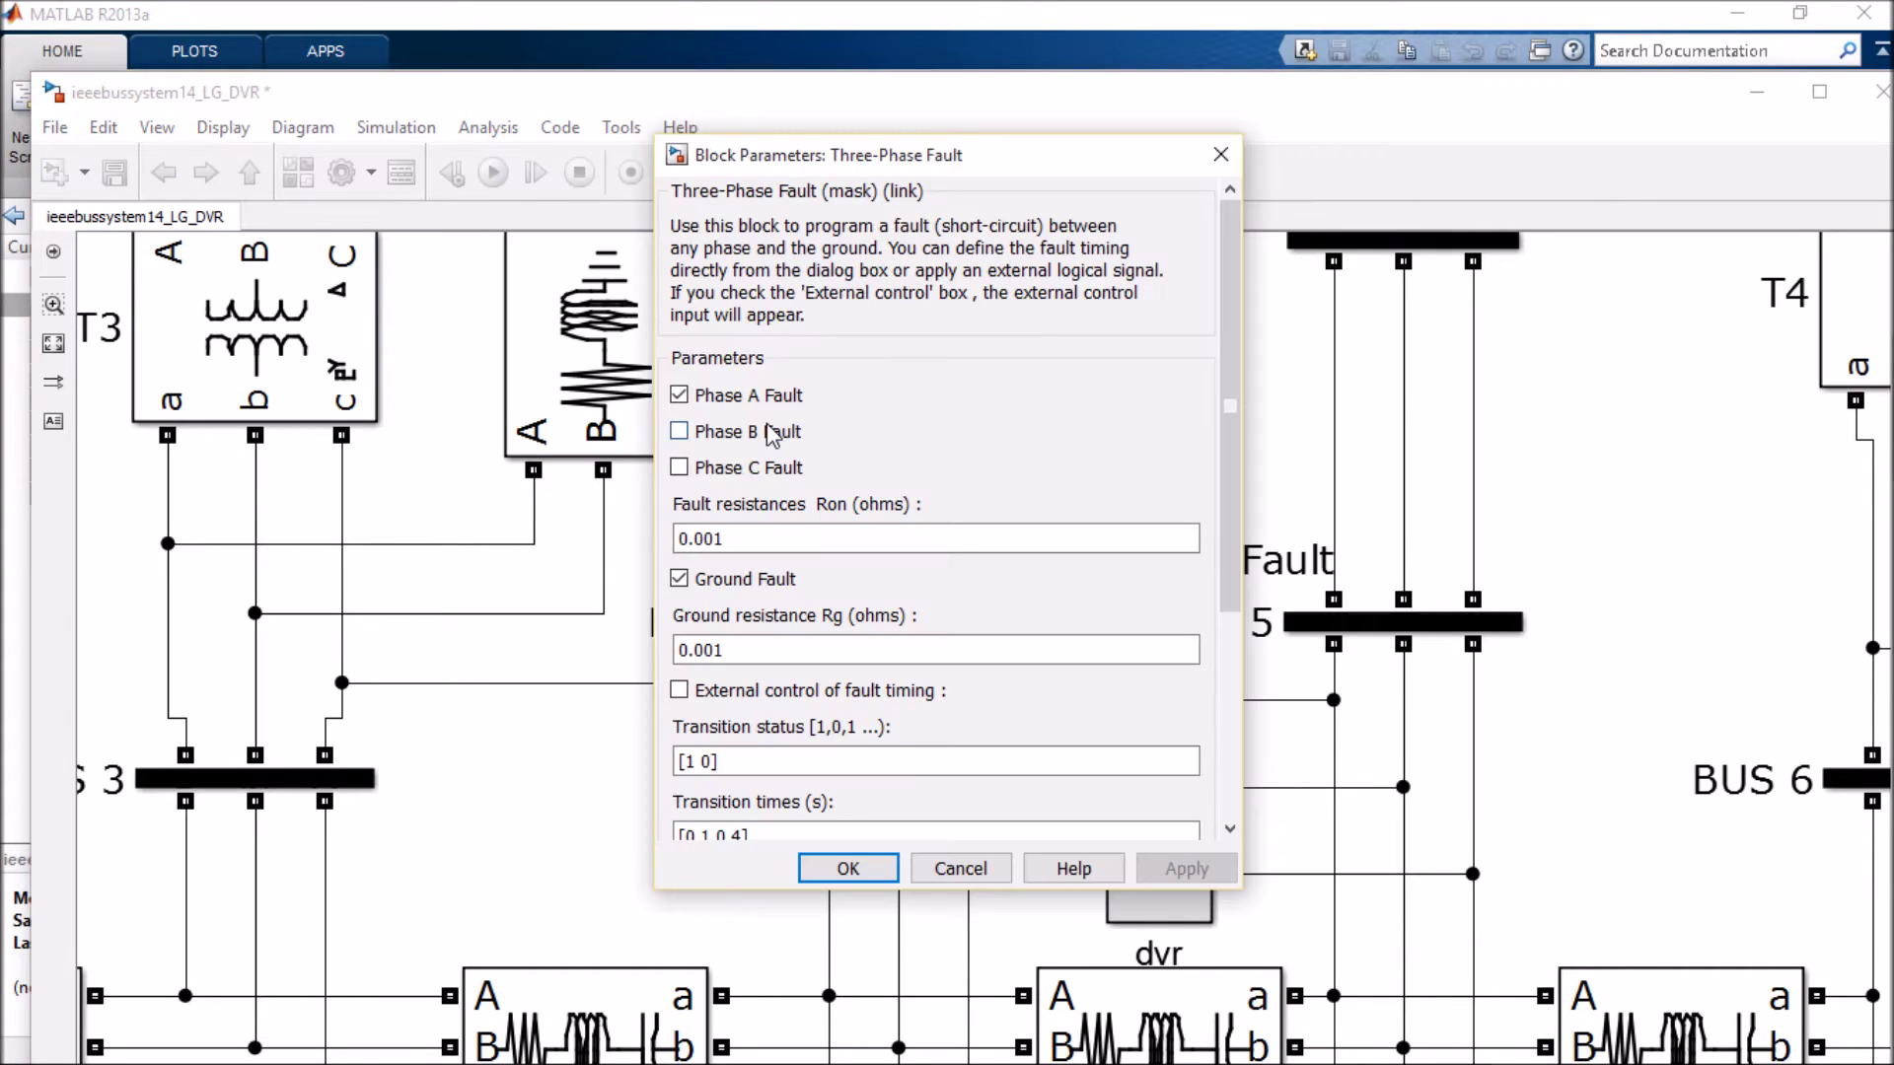
pyautogui.click(857, 880)
# Inspect the dvr block between BUS 4 and BUS 5 and run the DVR model's simulation
pyautogui.scroll(-1, 1159, 728)
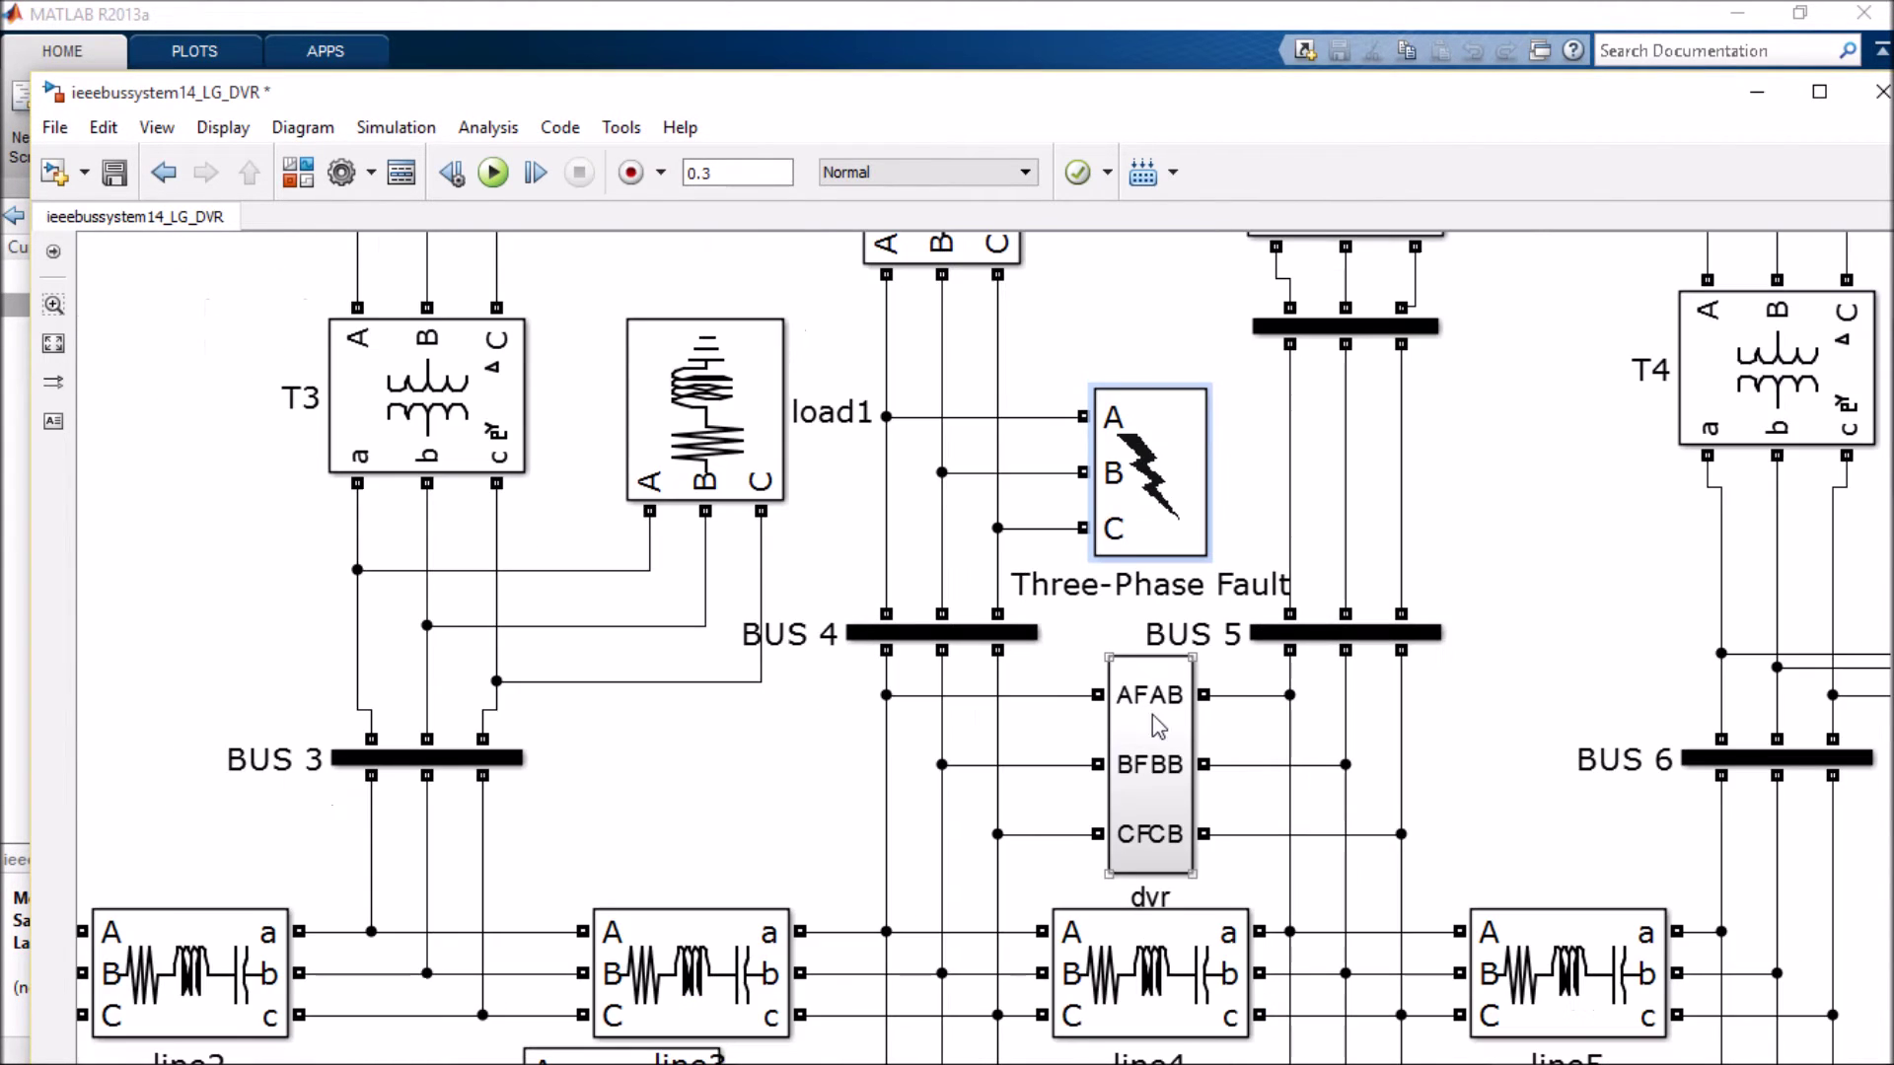
pyautogui.scroll(3, 1035, 651)
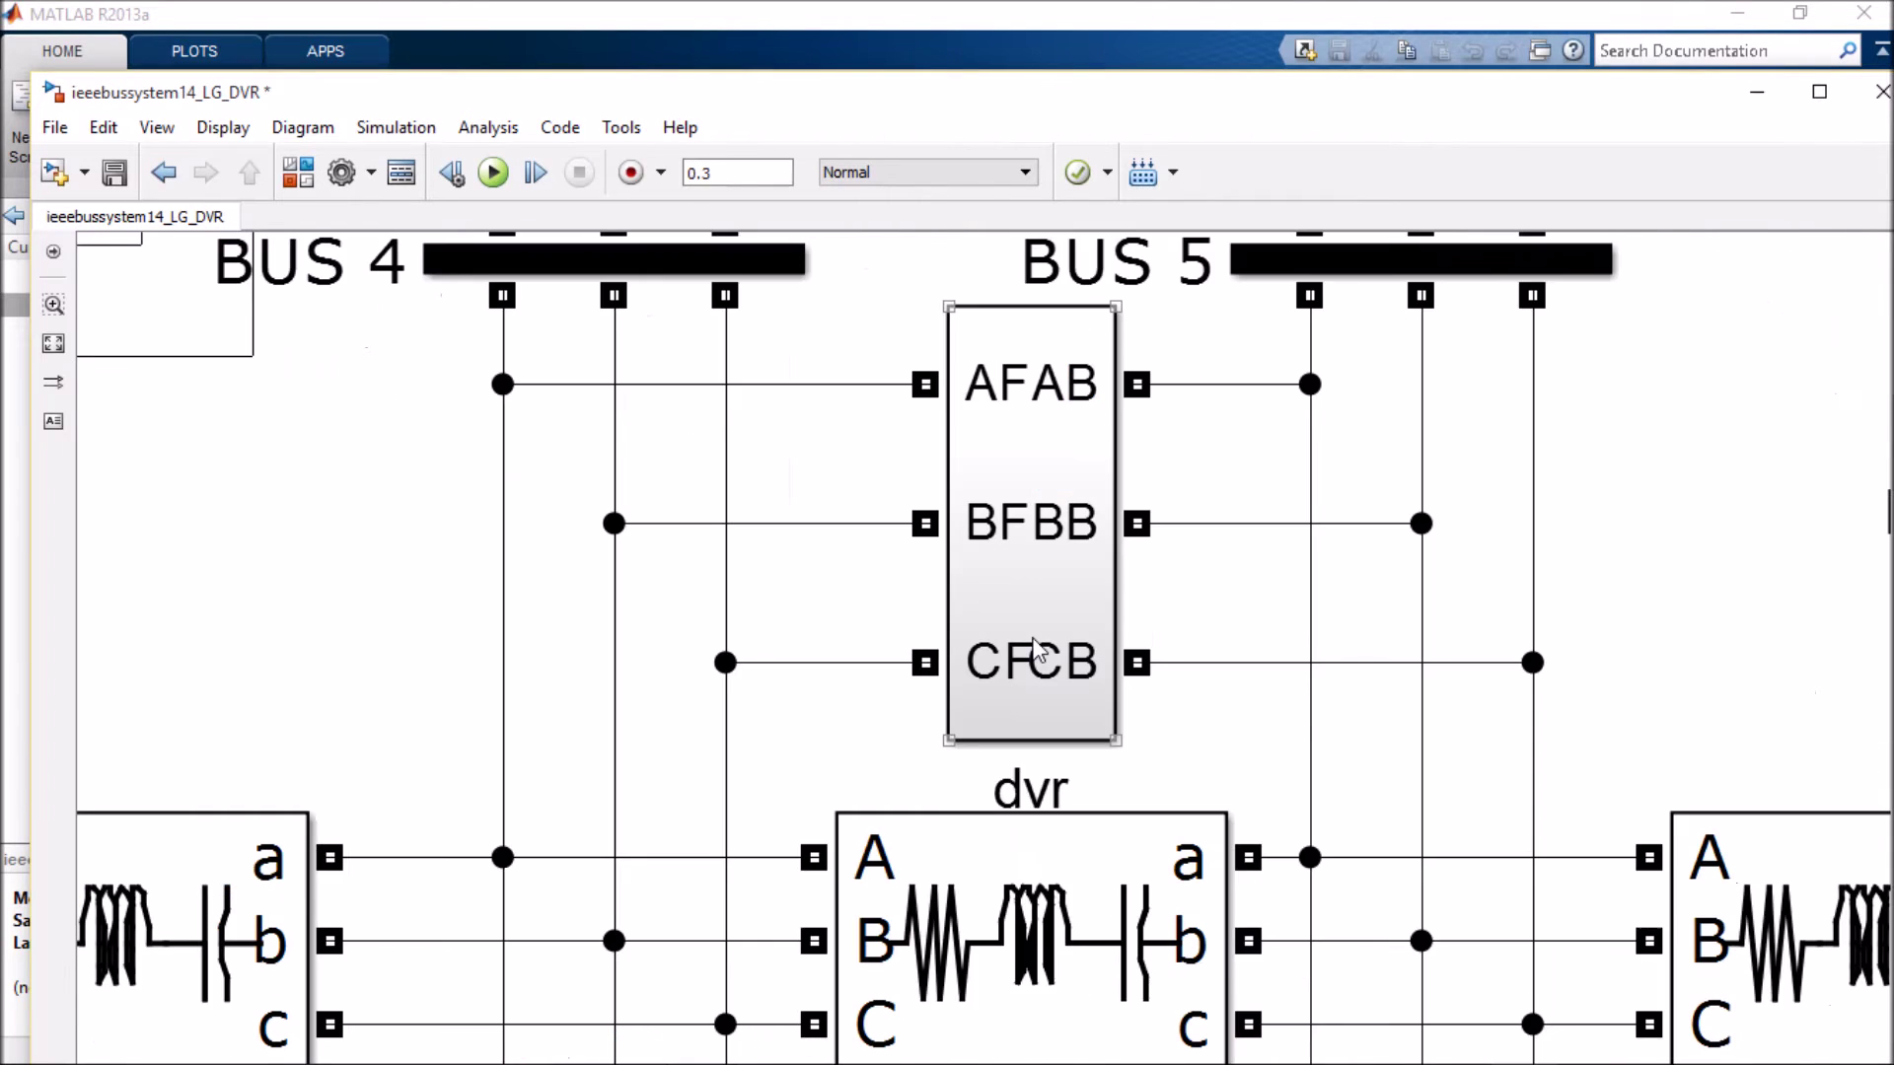
pyautogui.scroll(1, 1036, 649)
pyautogui.scroll(-2, 1041, 702)
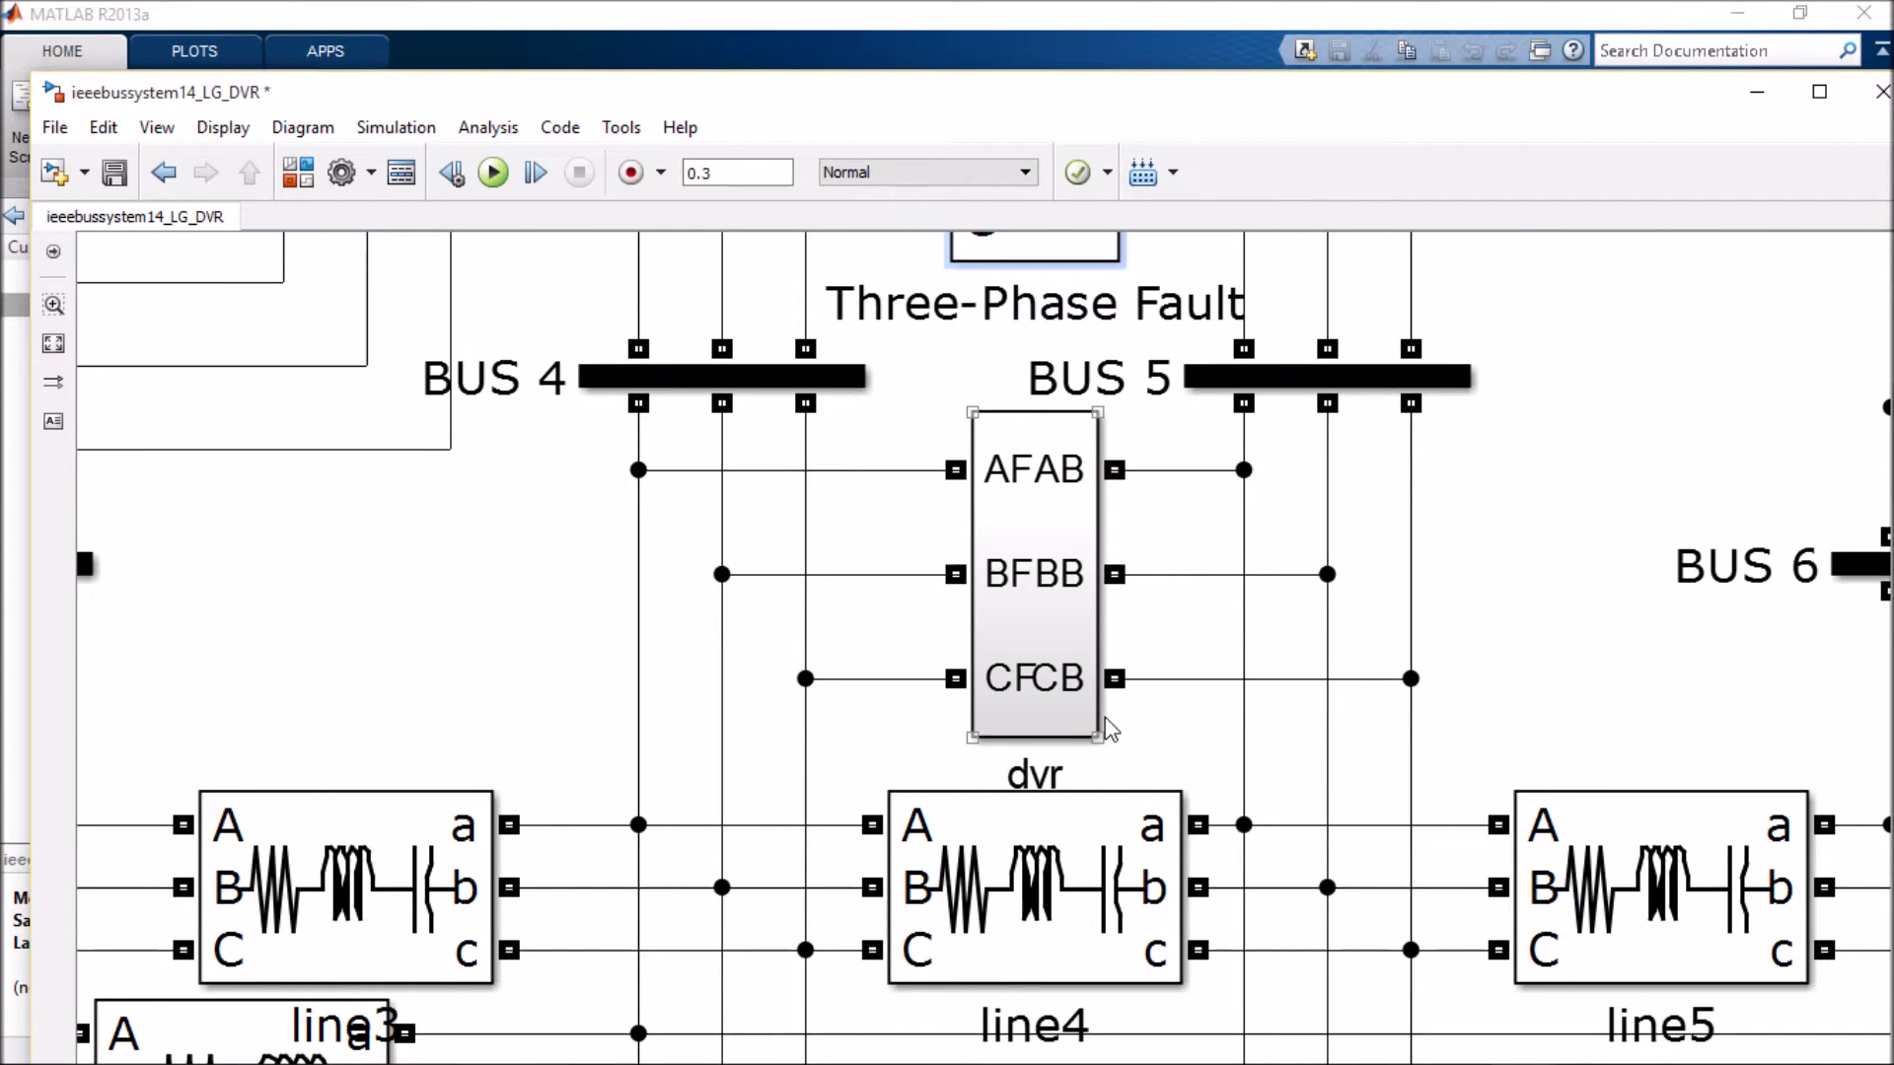
pyautogui.scroll(1, 1081, 594)
pyautogui.scroll(-2, 1081, 594)
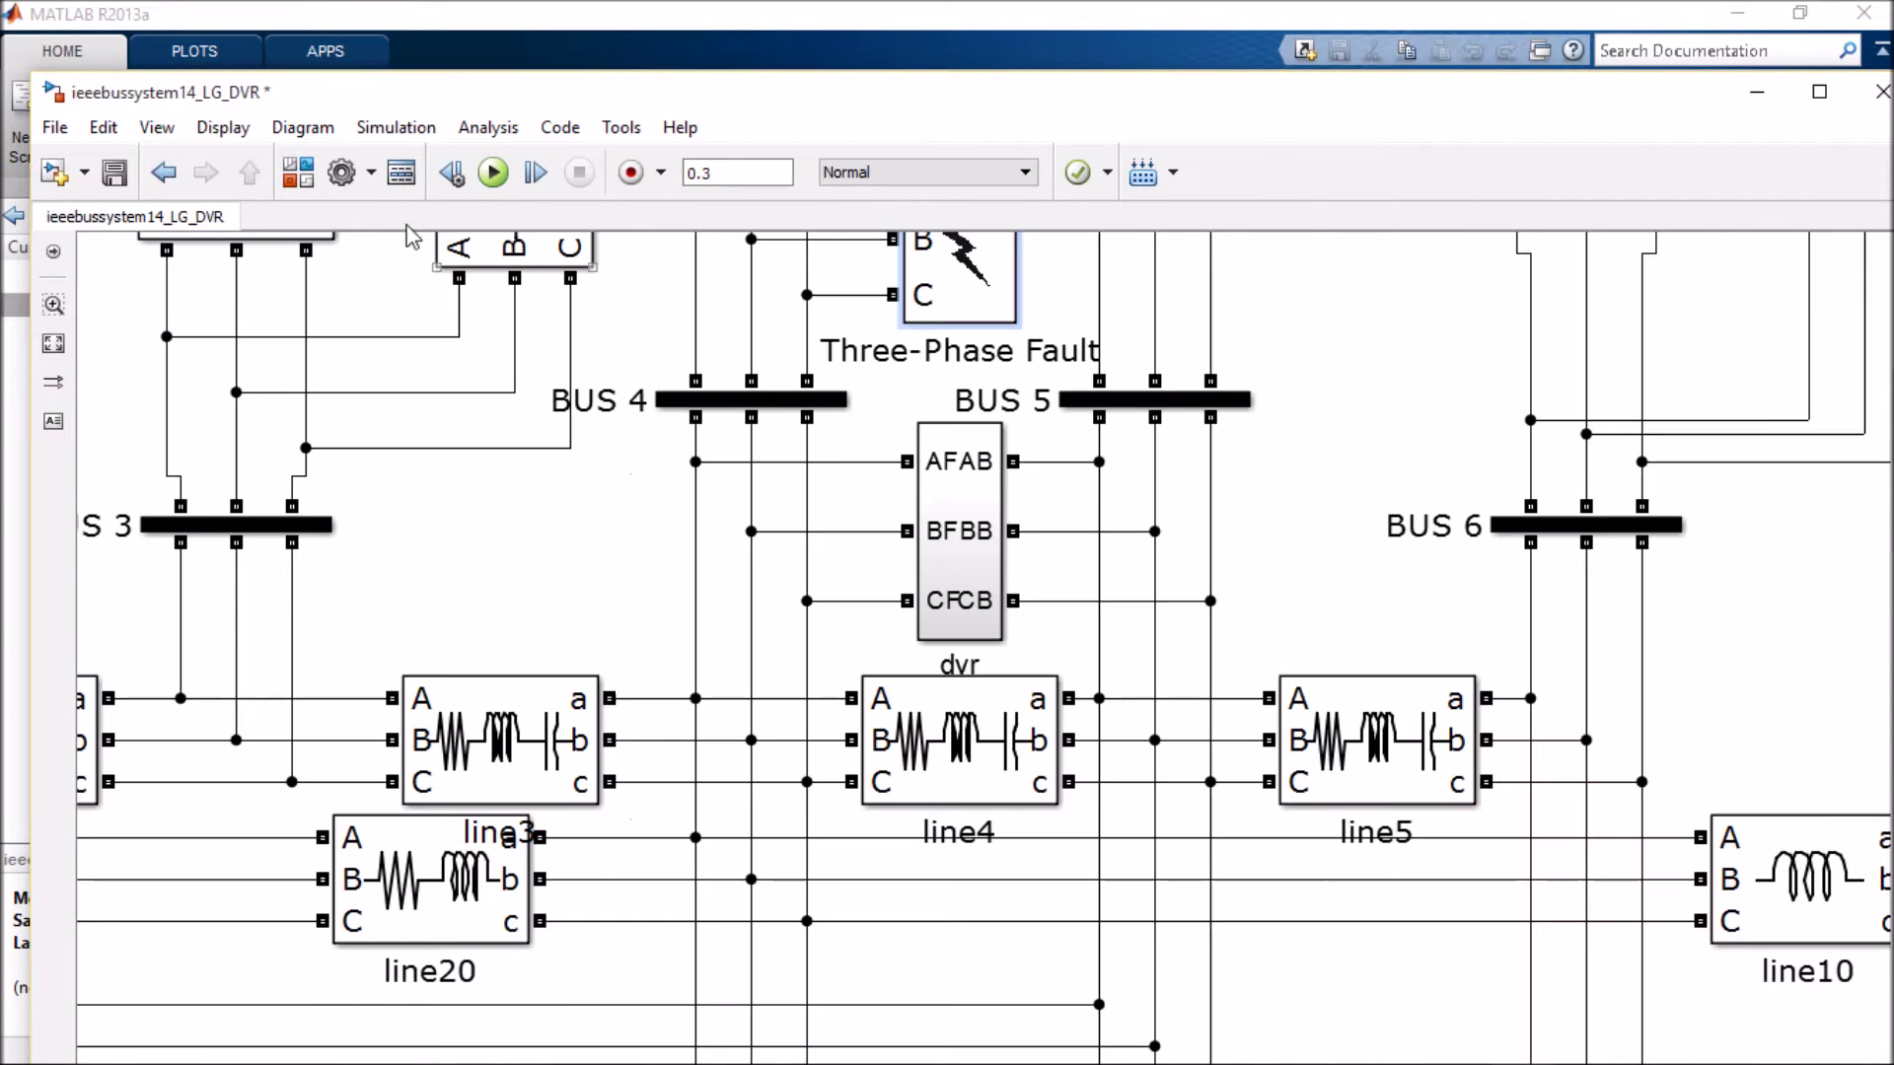
pyautogui.click(494, 175)
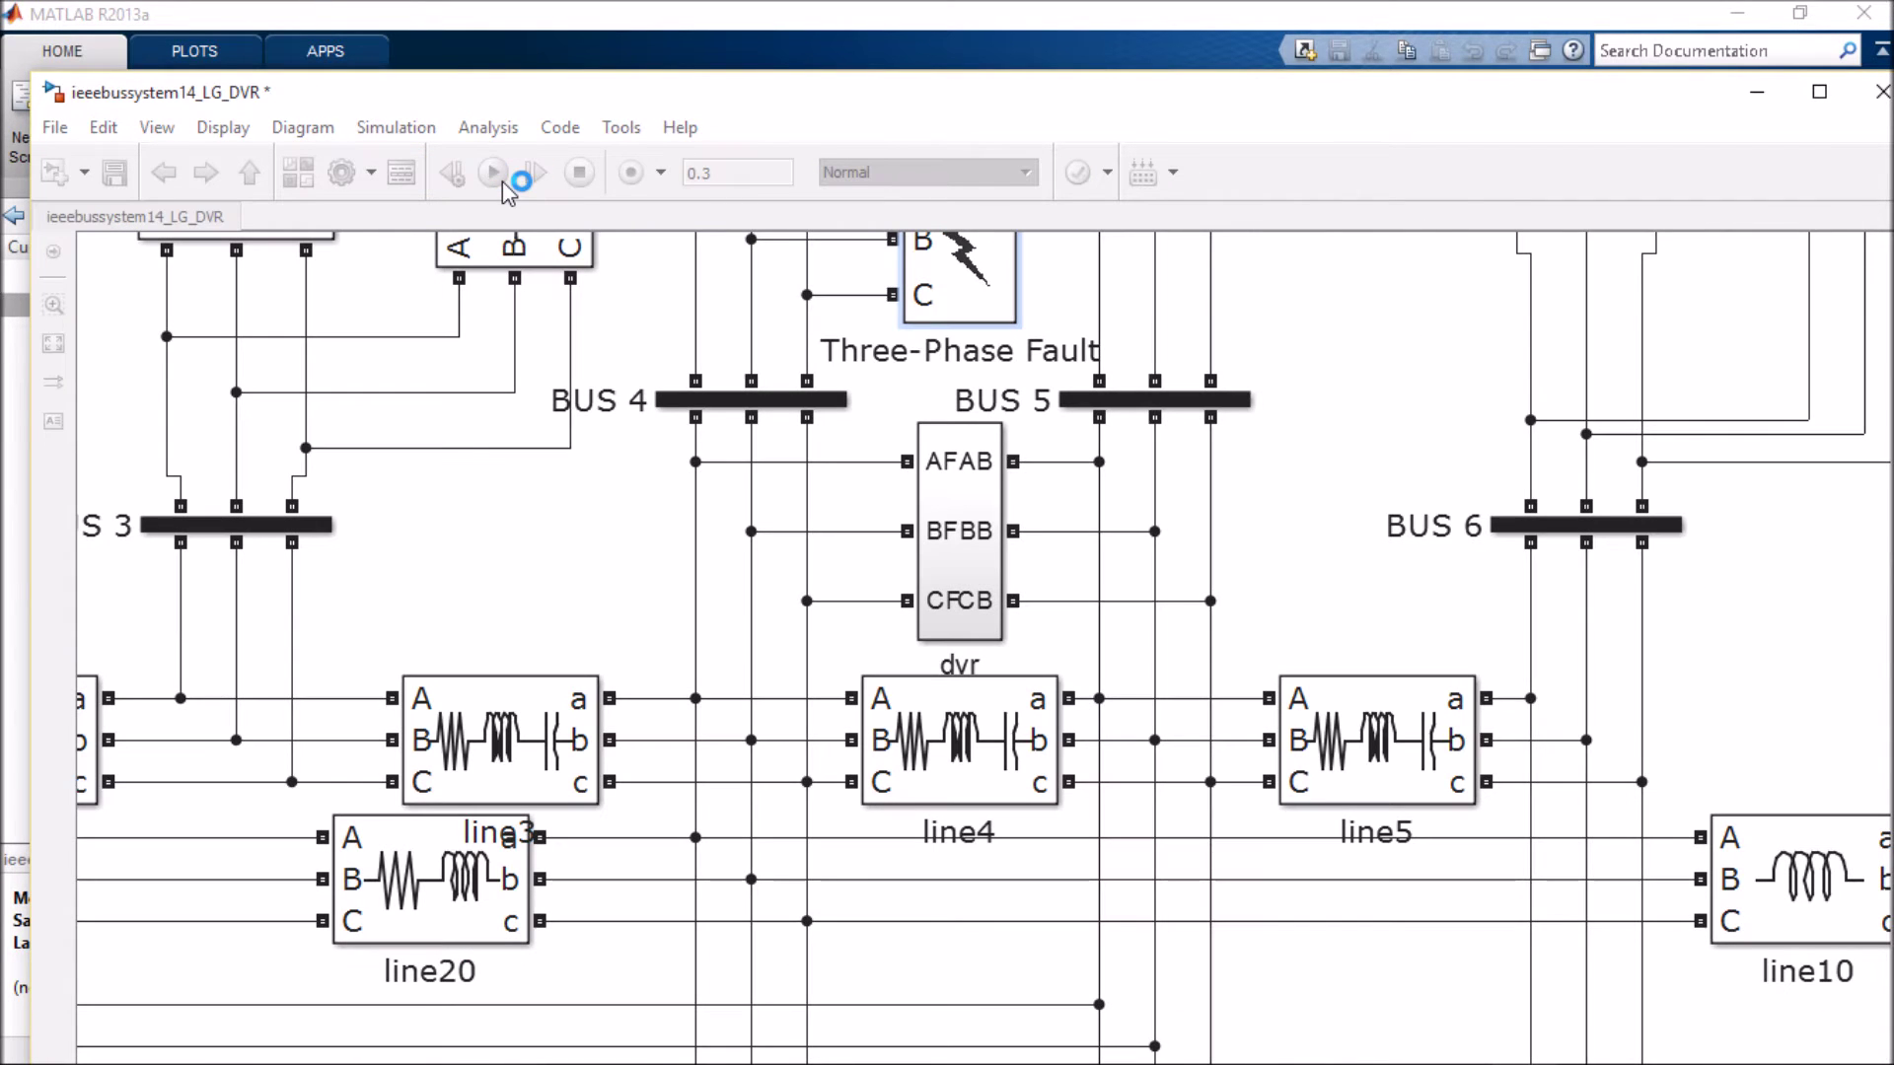
# Bring the green scopes of the DVR model into view and maximize the model window
pyautogui.scroll(-3, 787, 587)
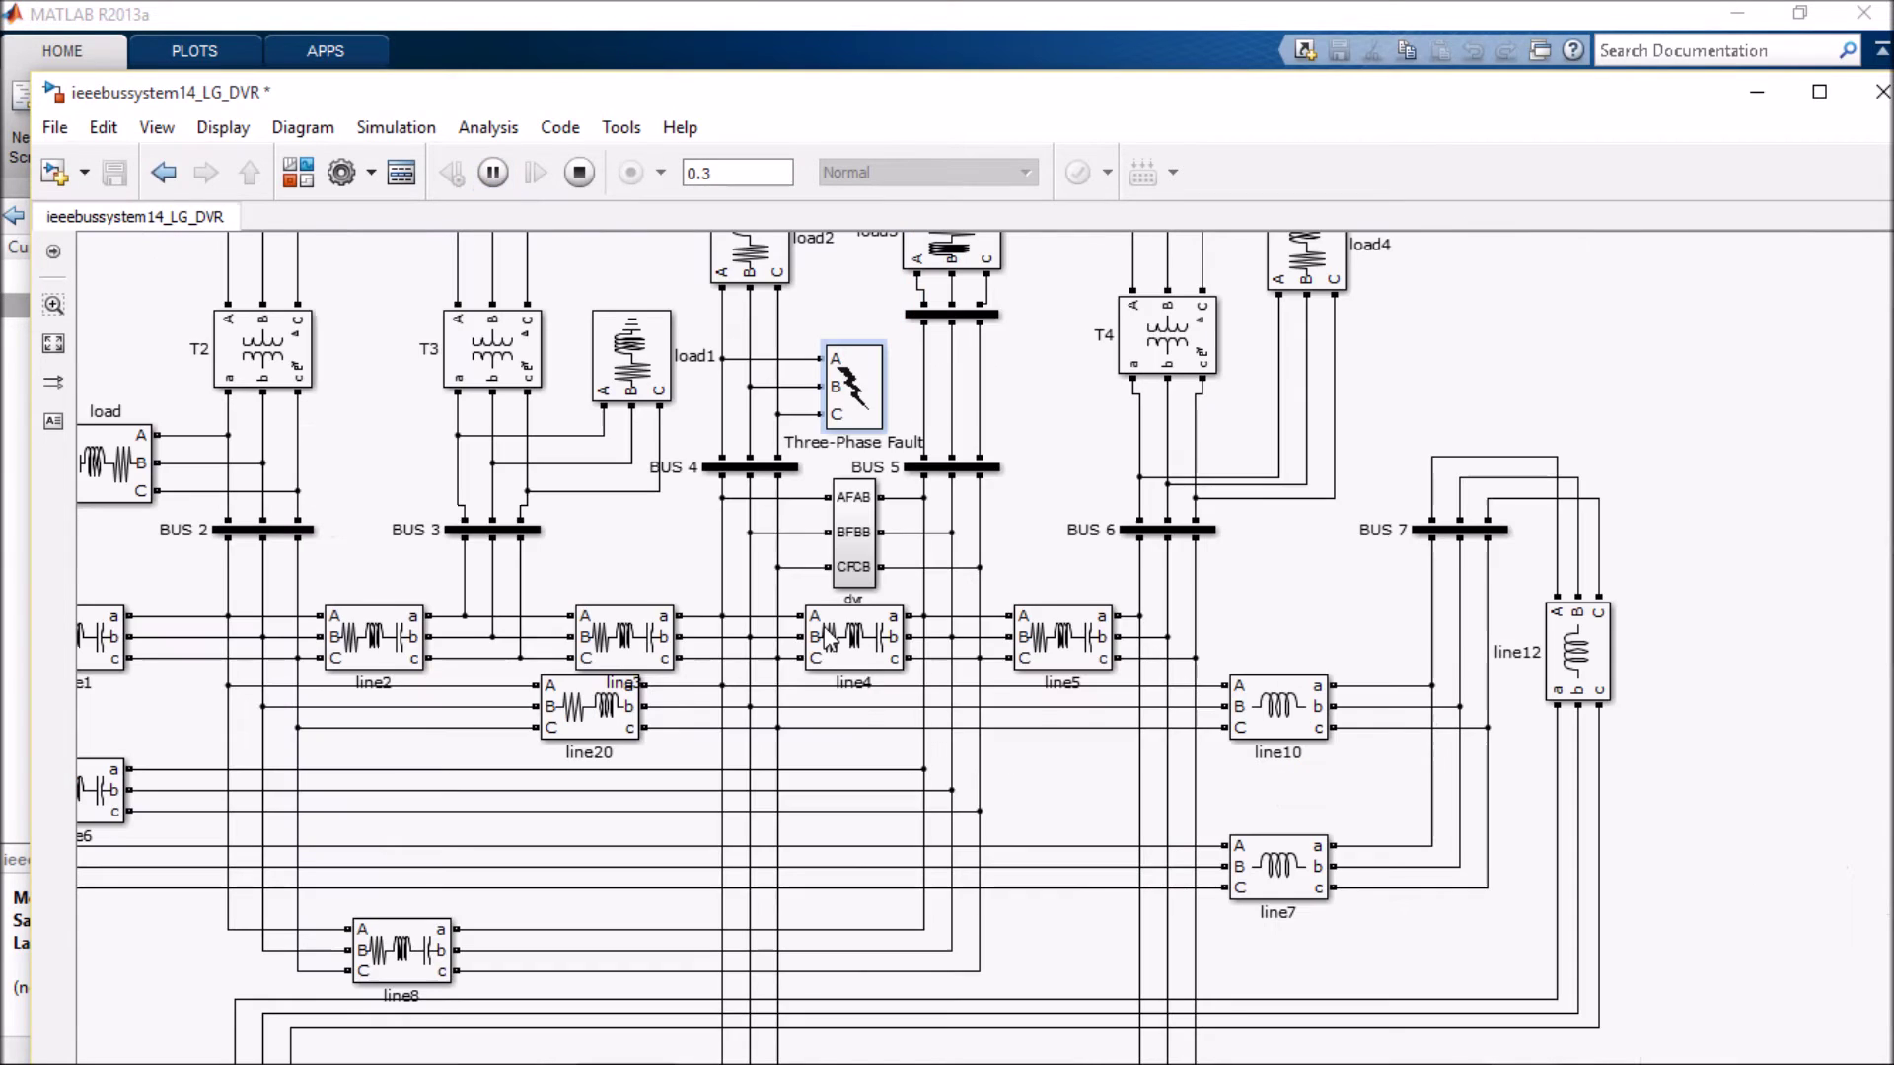
pyautogui.scroll(-2, 824, 639)
pyautogui.moveTo(824, 639); pyautogui.dragTo(1348, 433)
pyautogui.moveTo(786, 667); pyautogui.dragTo(699, 595)
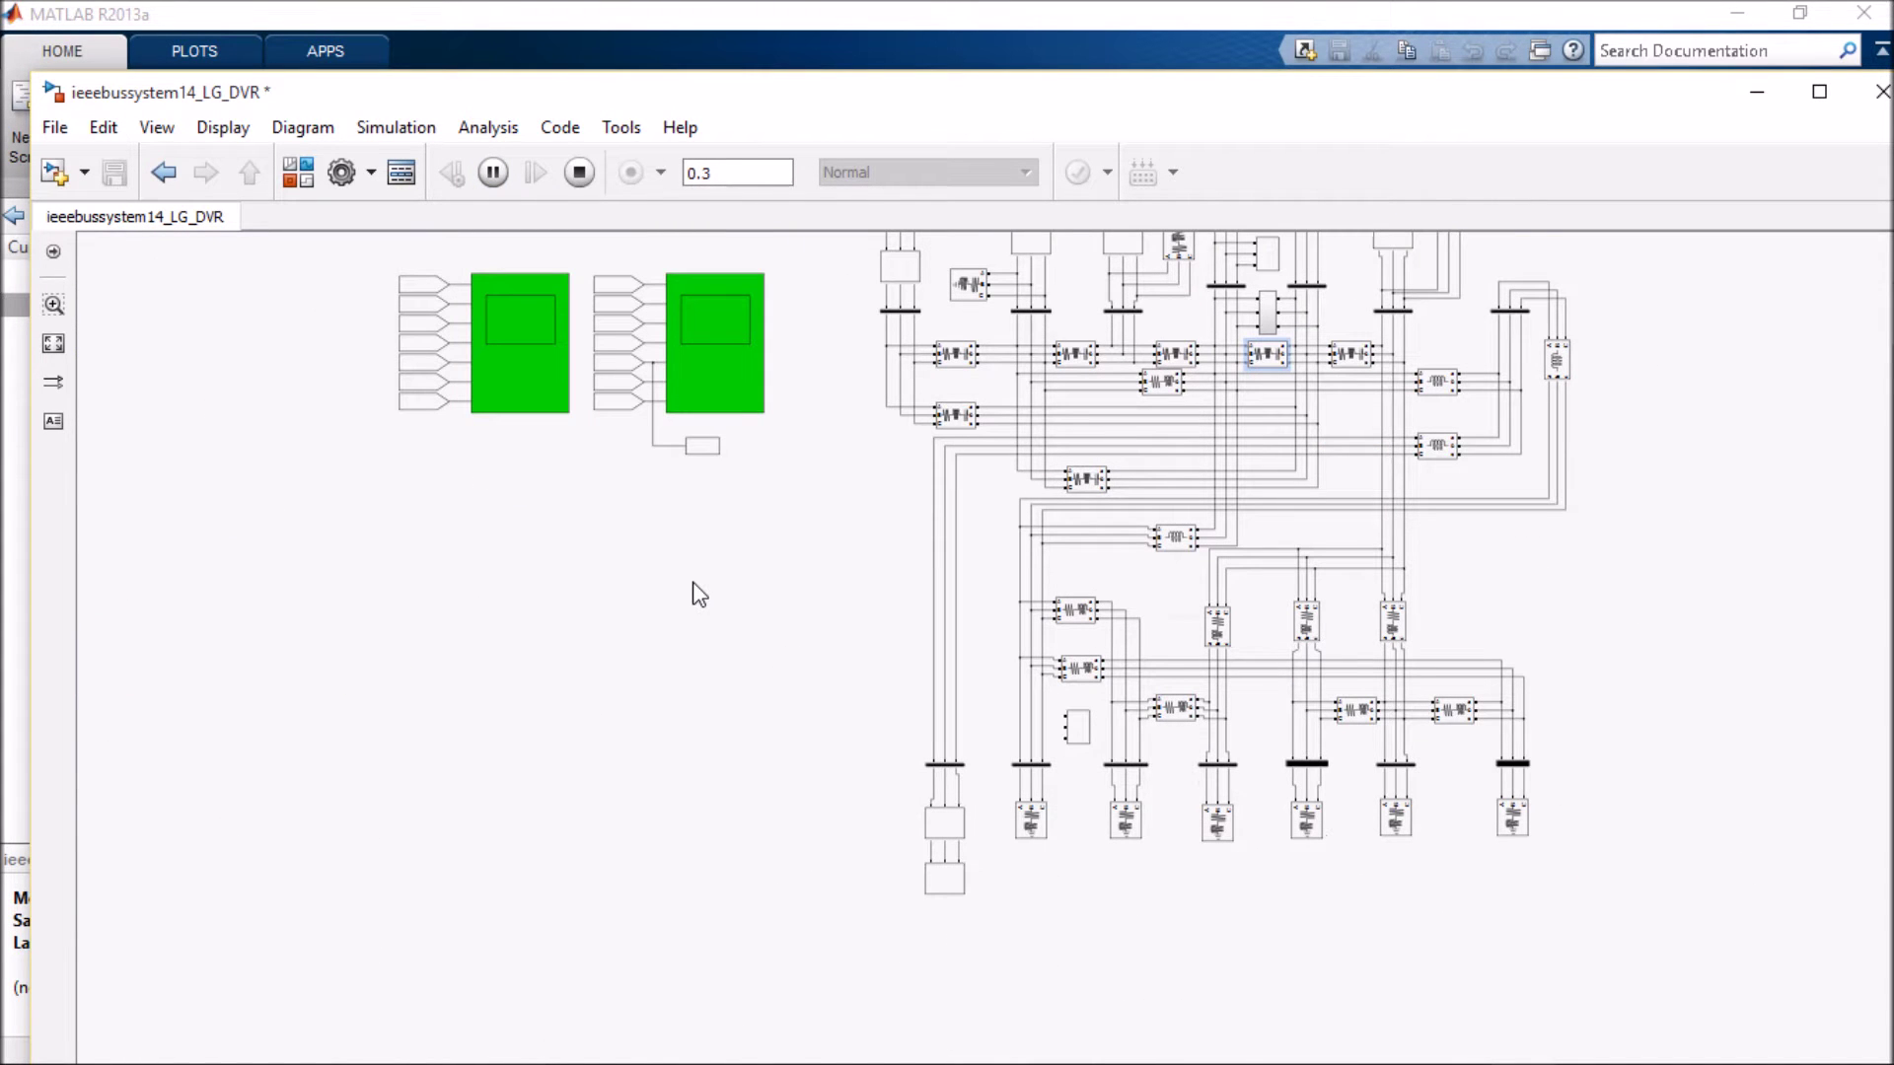
pyautogui.doubleClick(732, 107)
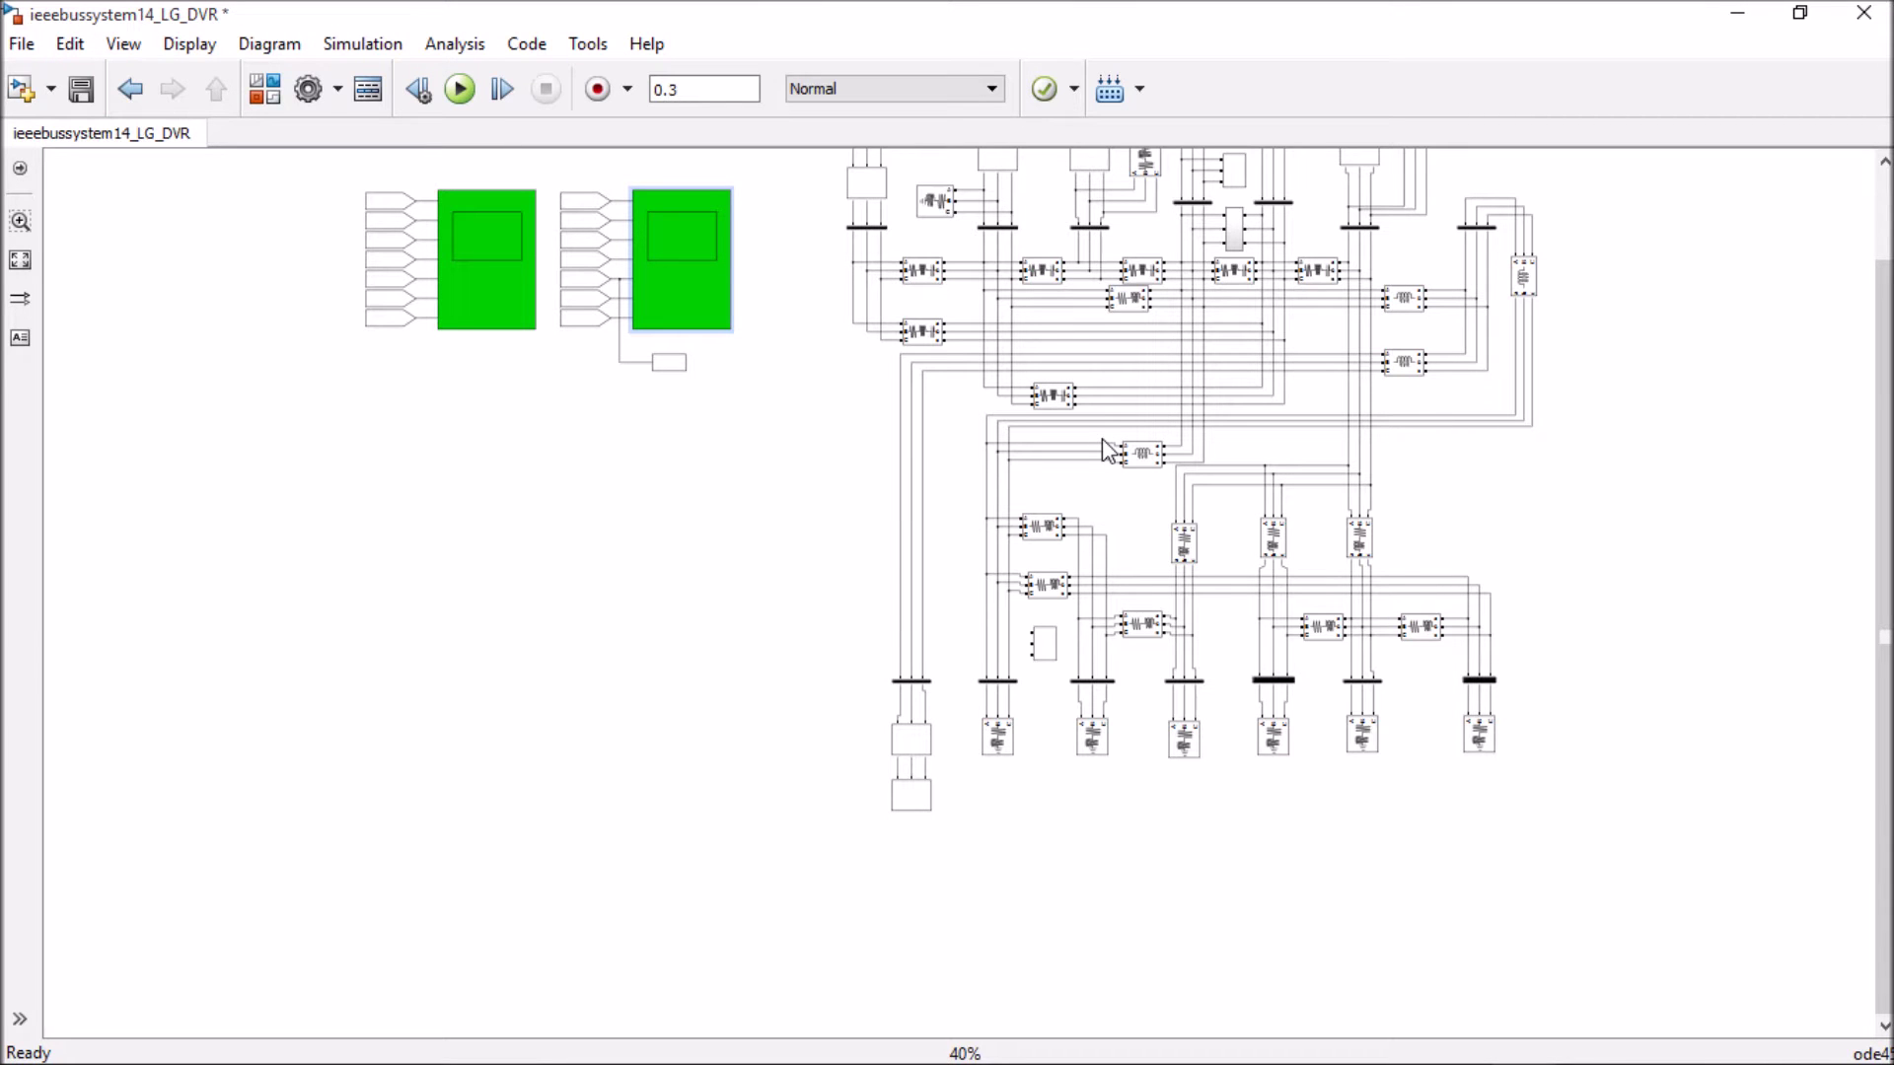
pyautogui.click(786, 610)
# Switch to the ieeebussystem14_LG_STATCOM model and select its Three-Phase Fault block near BUS 4
pyautogui.moveTo(1544, 1048)
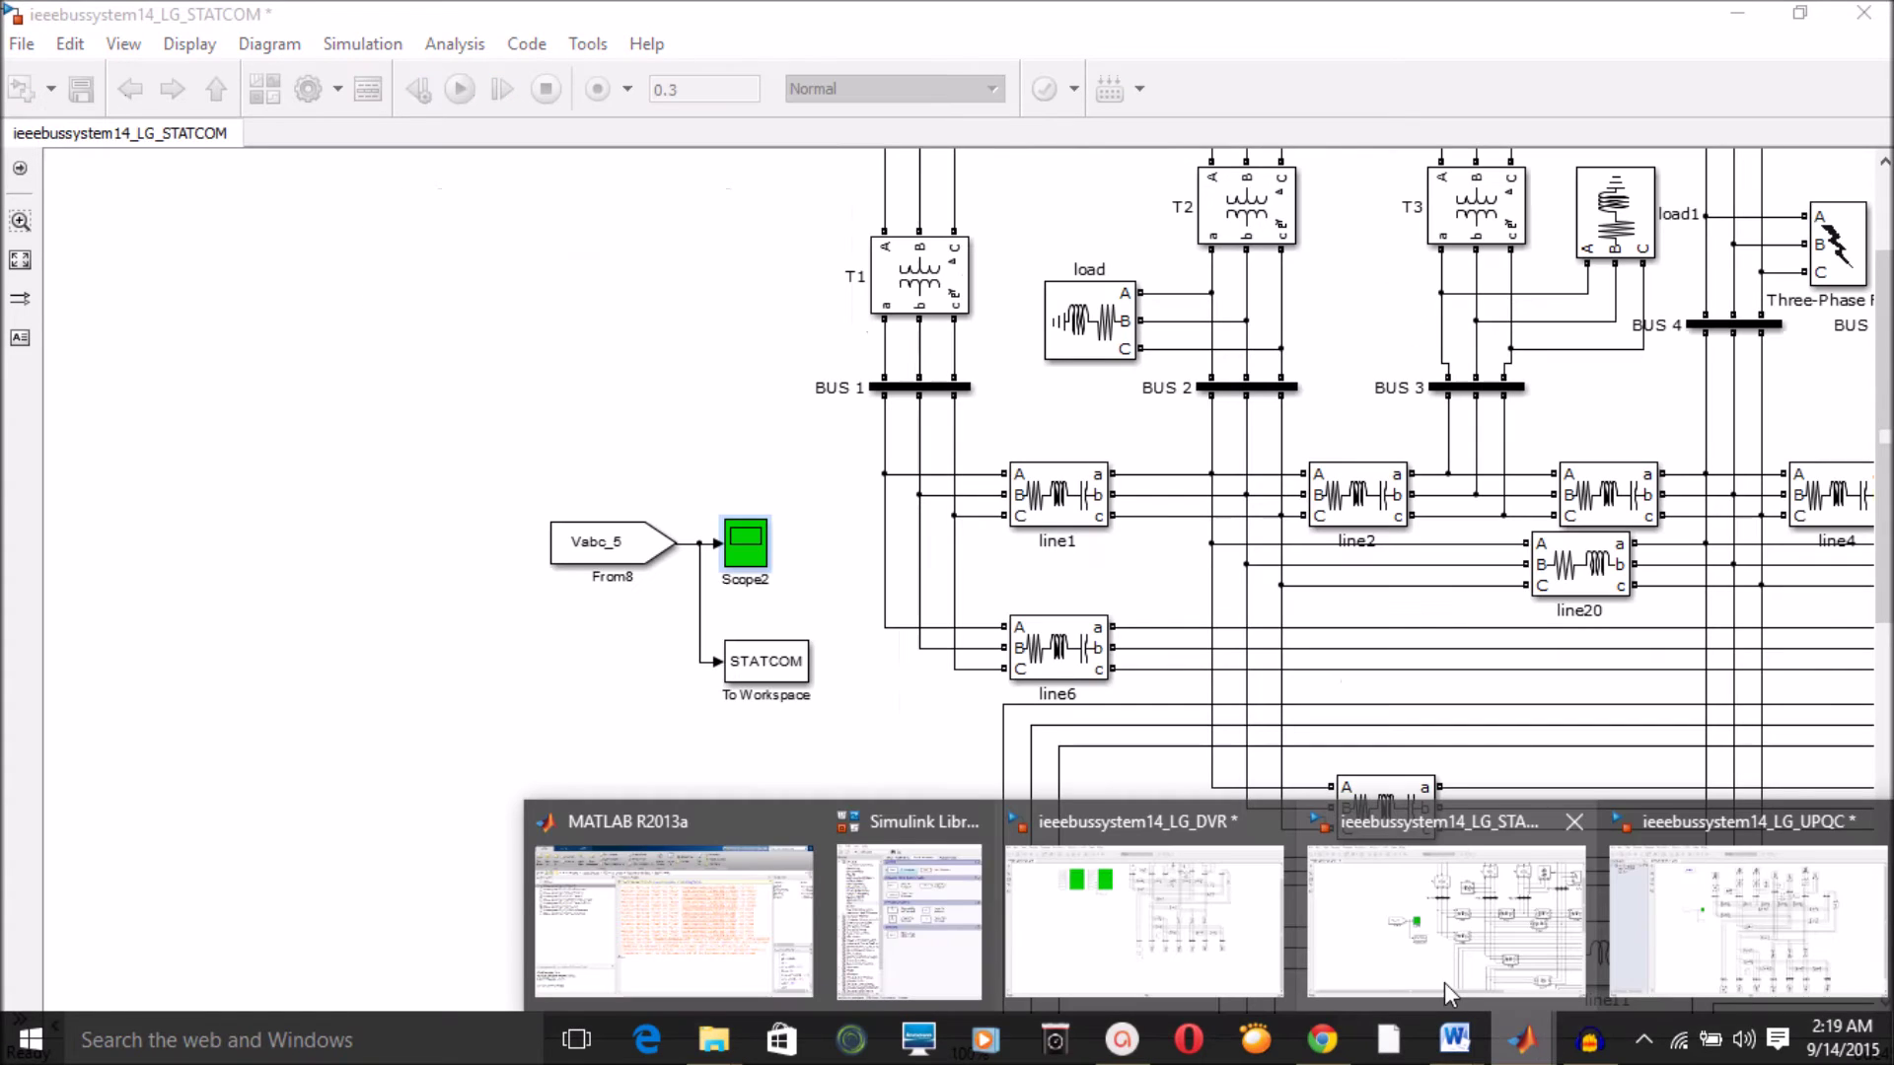
pyautogui.click(1444, 986)
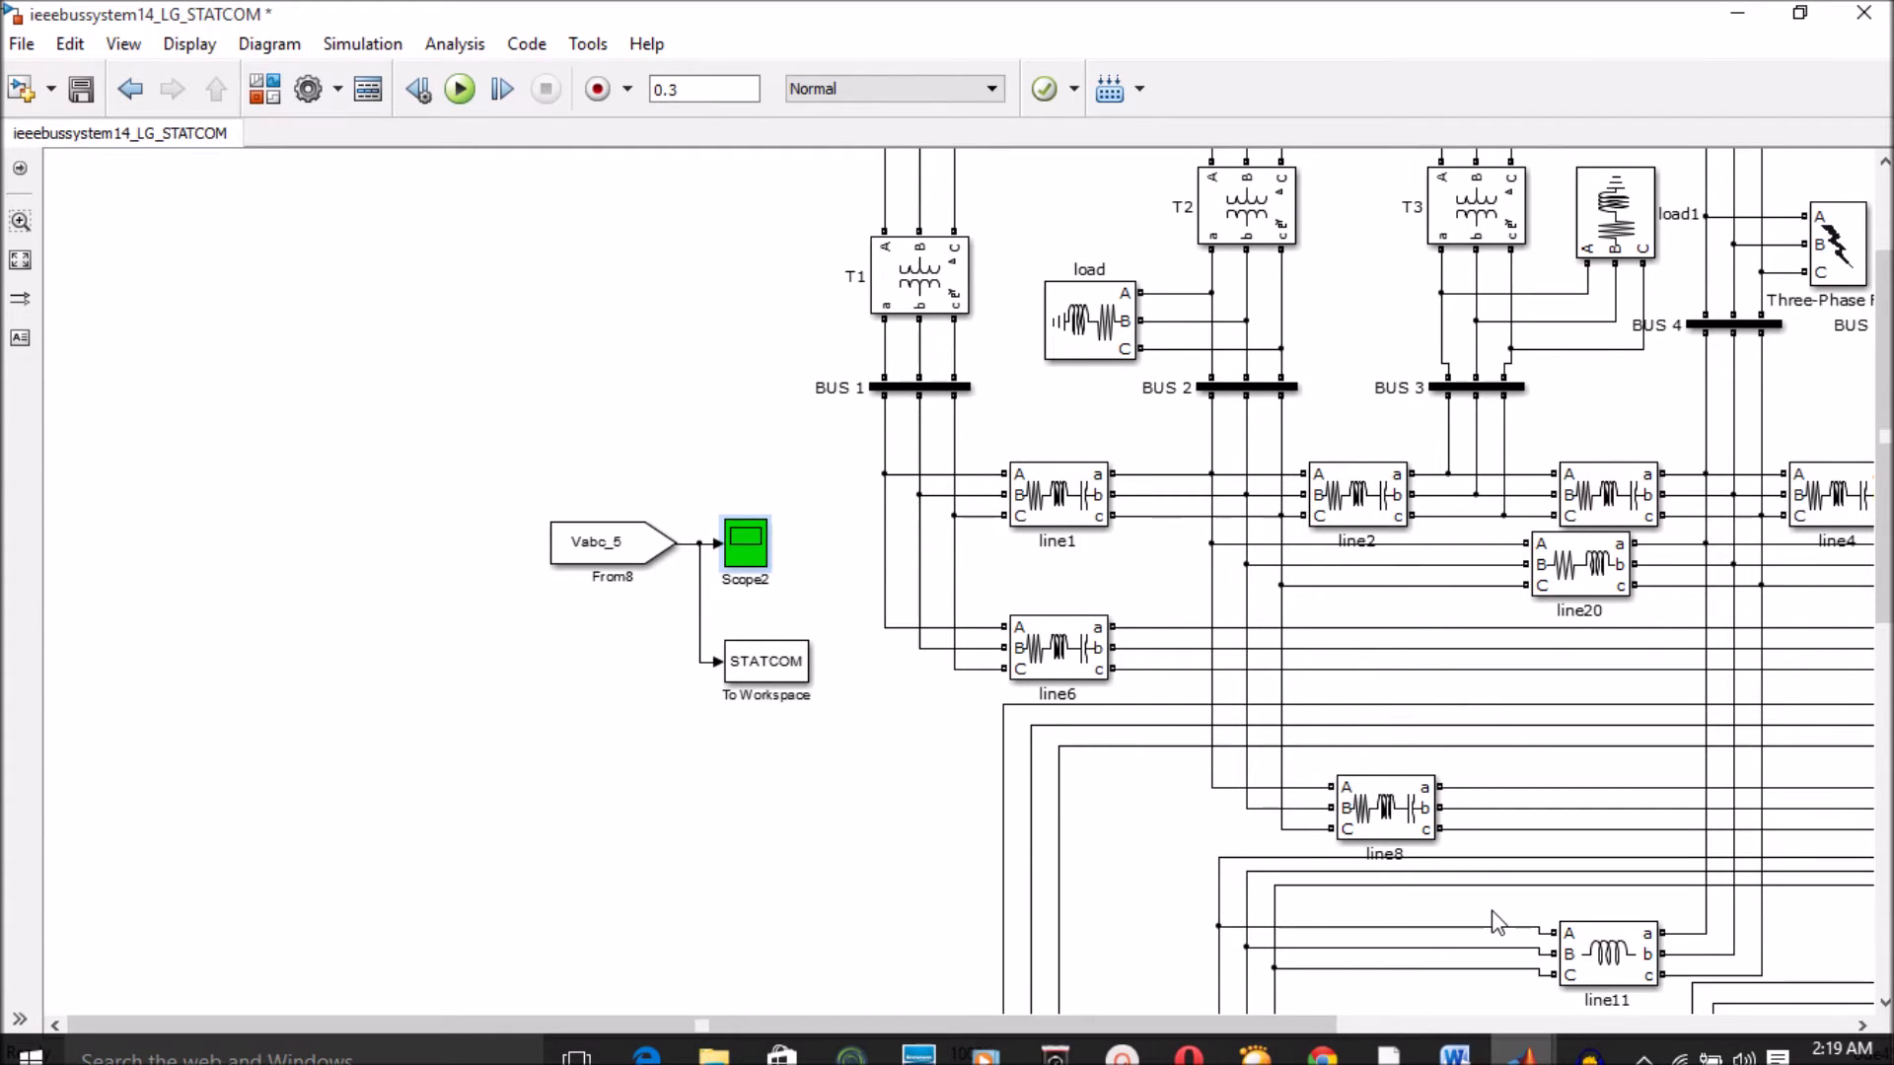
pyautogui.scroll(-5, 930, 839)
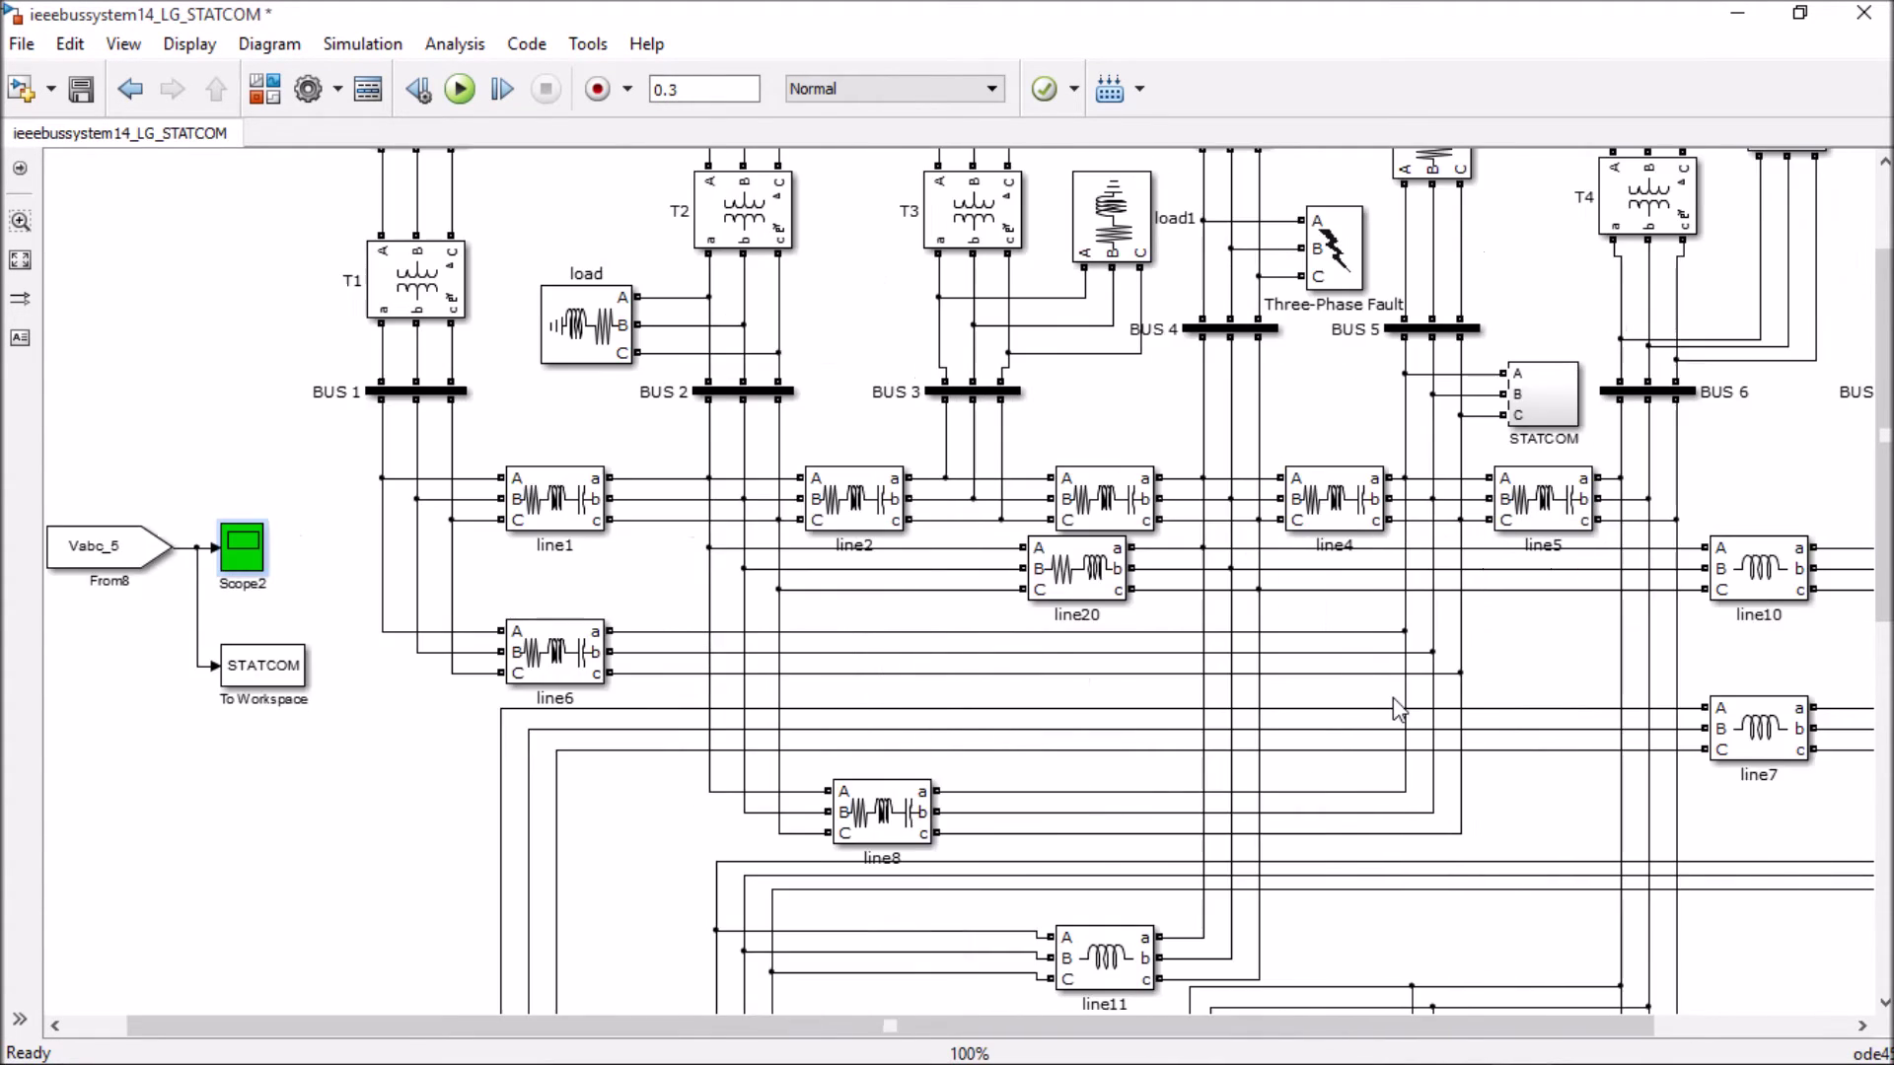
pyautogui.scroll(4, 1157, 552)
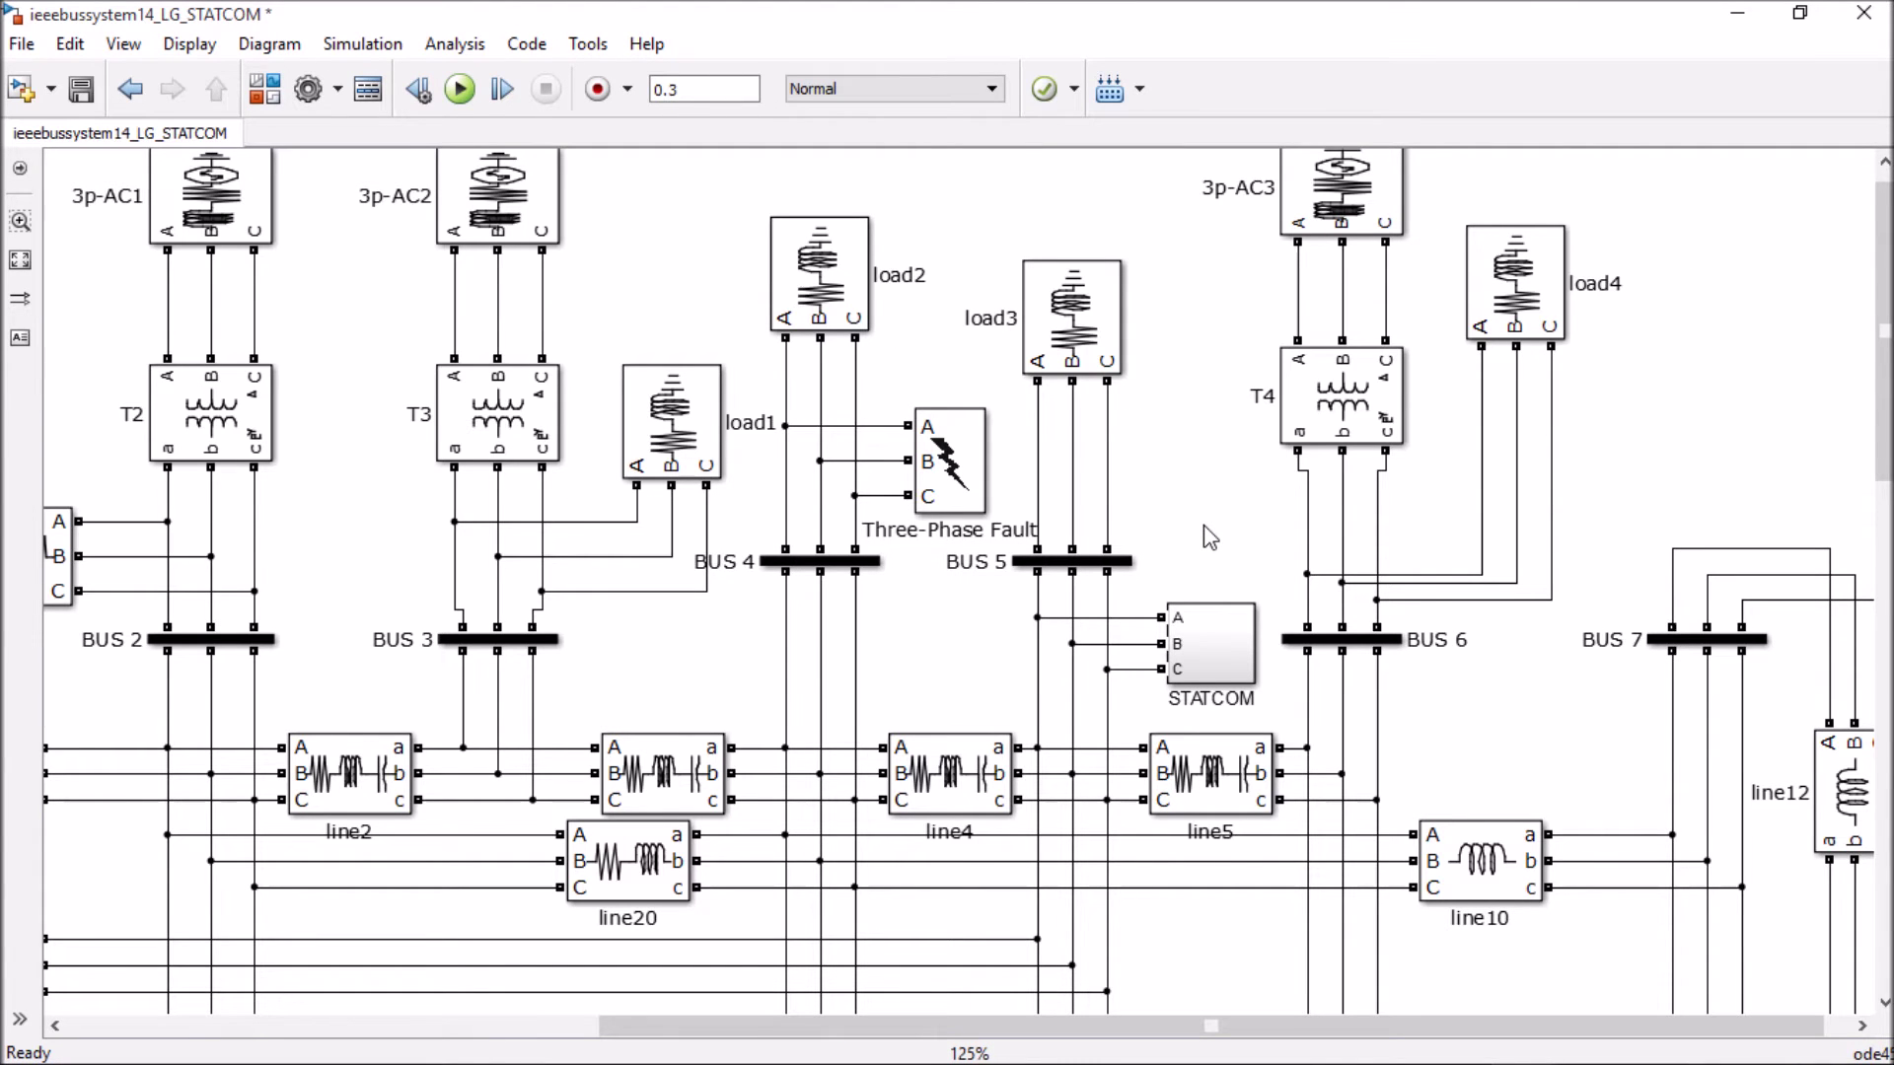
pyautogui.scroll(2, 1184, 526)
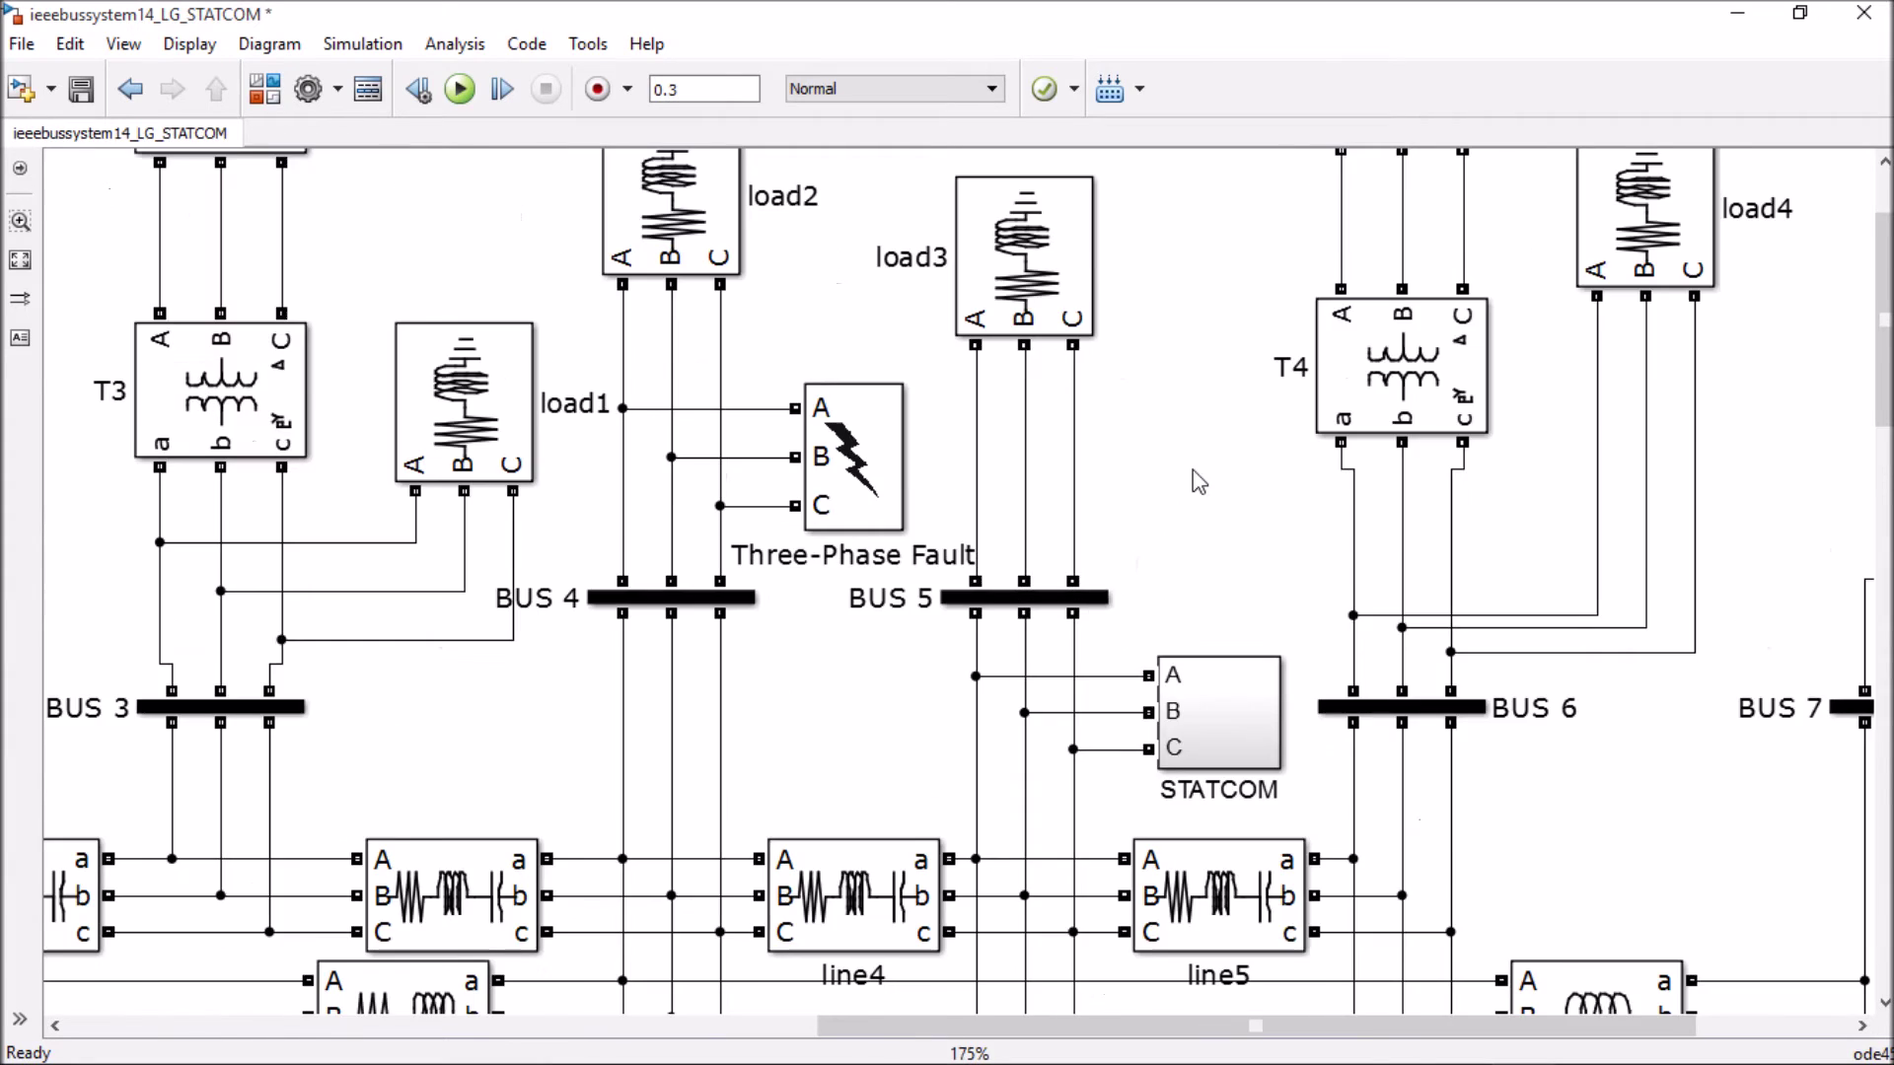
pyautogui.hscroll(-2, 1382, 562)
pyautogui.click(1154, 533)
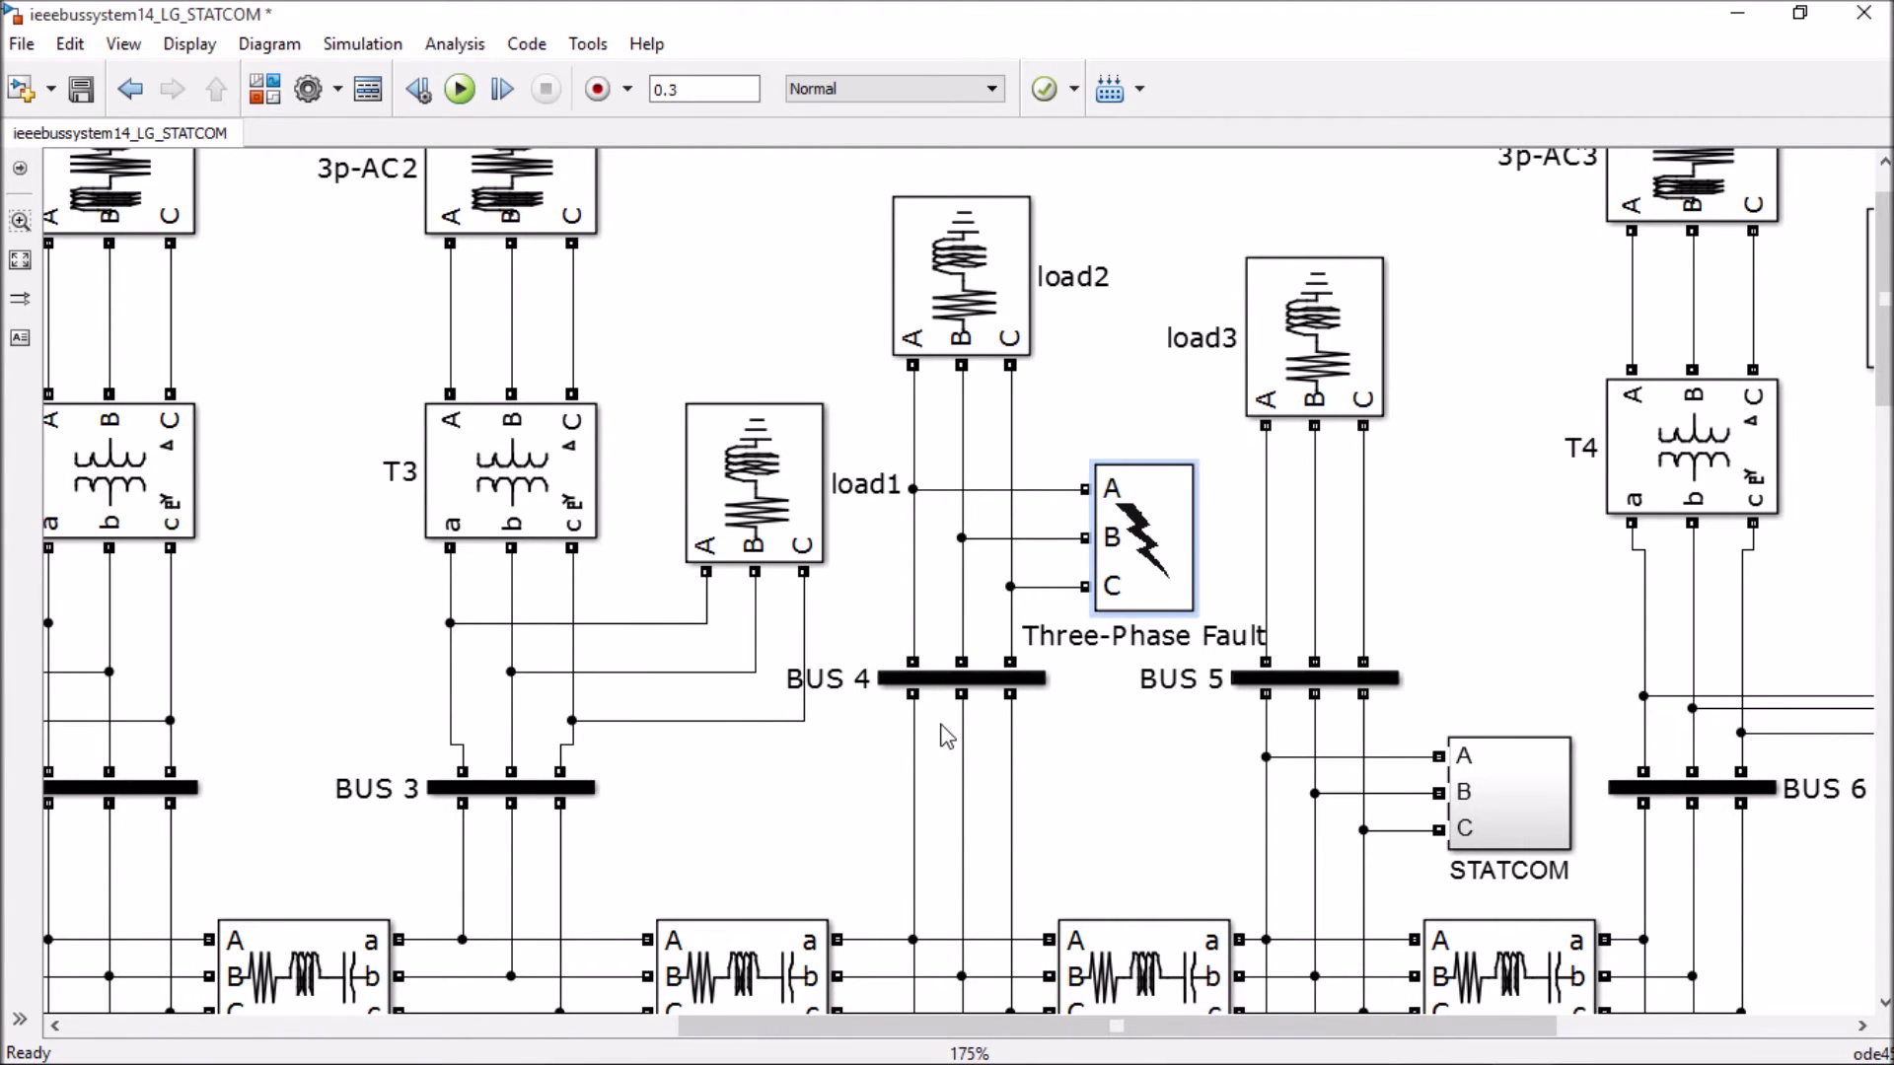
# Inspect the STATCOM block connected at BUS 5 and run the STATCOM model's simulation
pyautogui.moveTo(1131, 769); pyautogui.dragTo(880, 491)
pyautogui.scroll(2, 1272, 534)
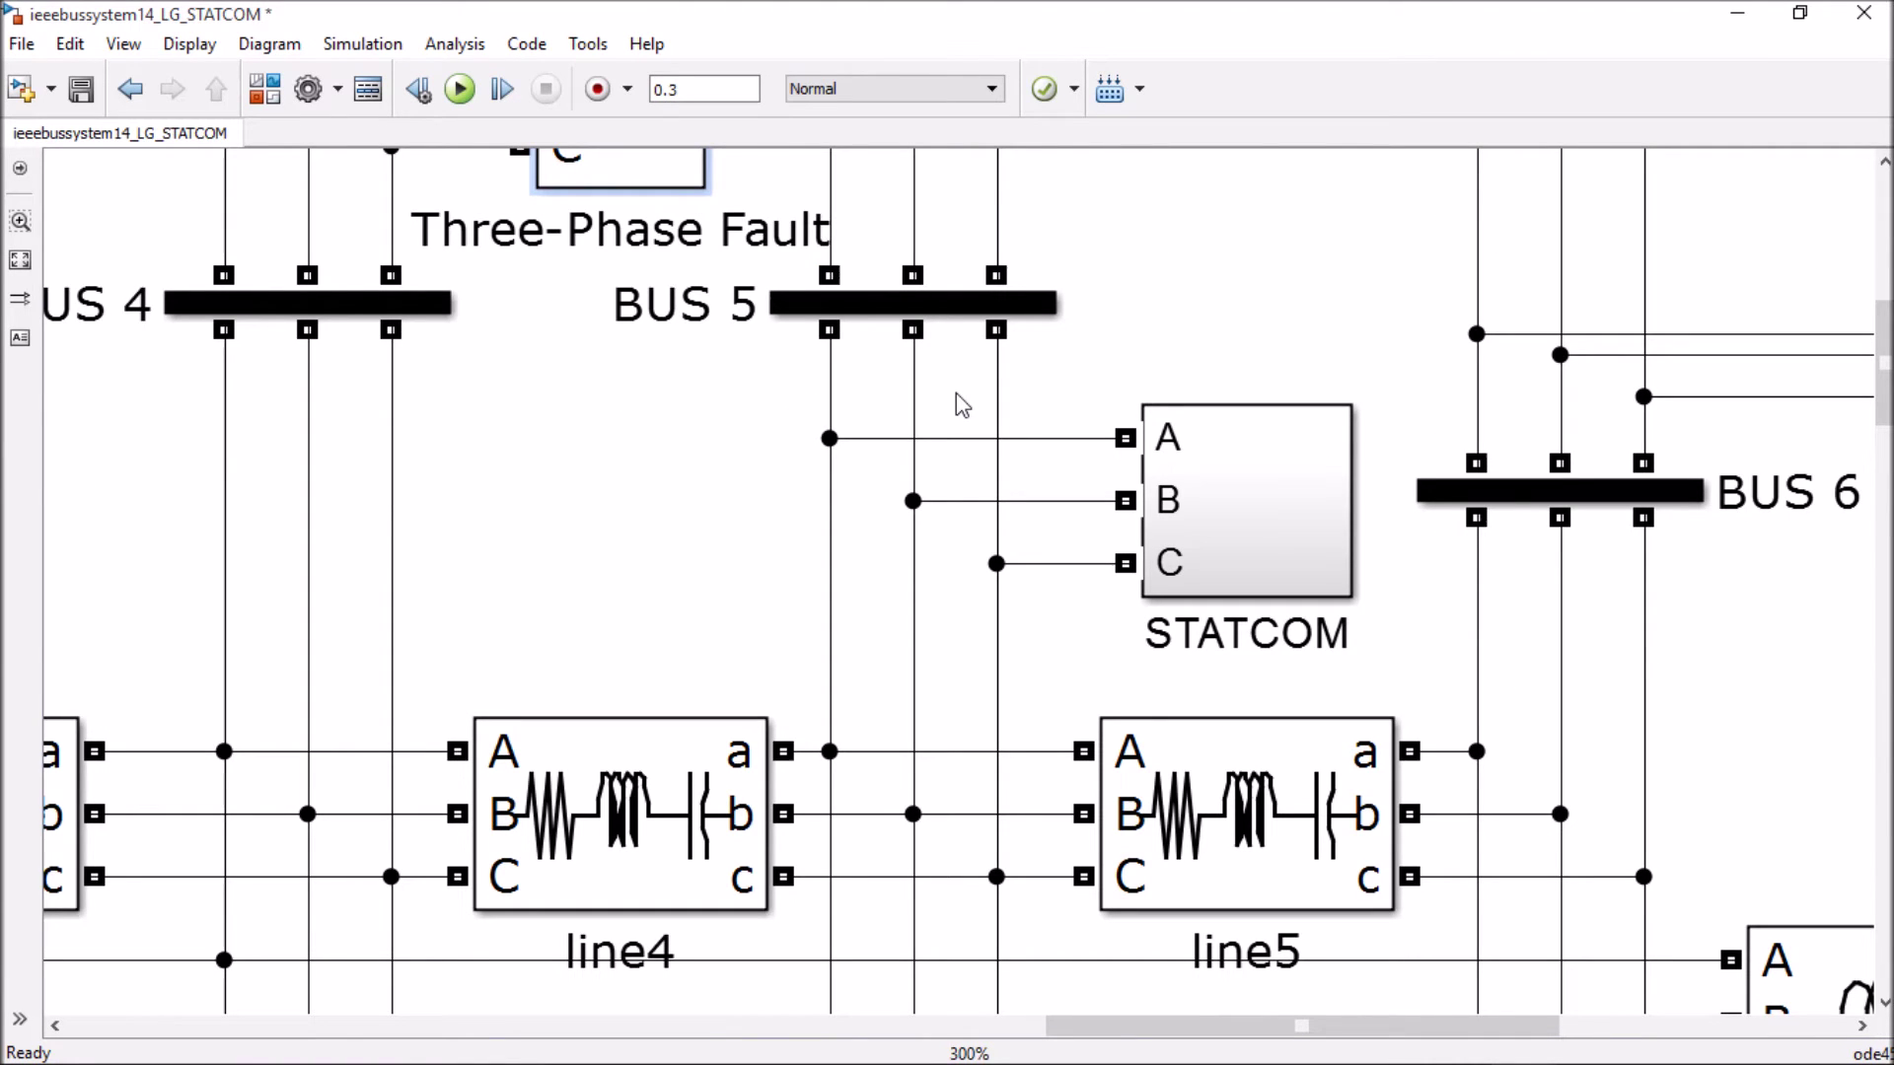
pyautogui.click(459, 88)
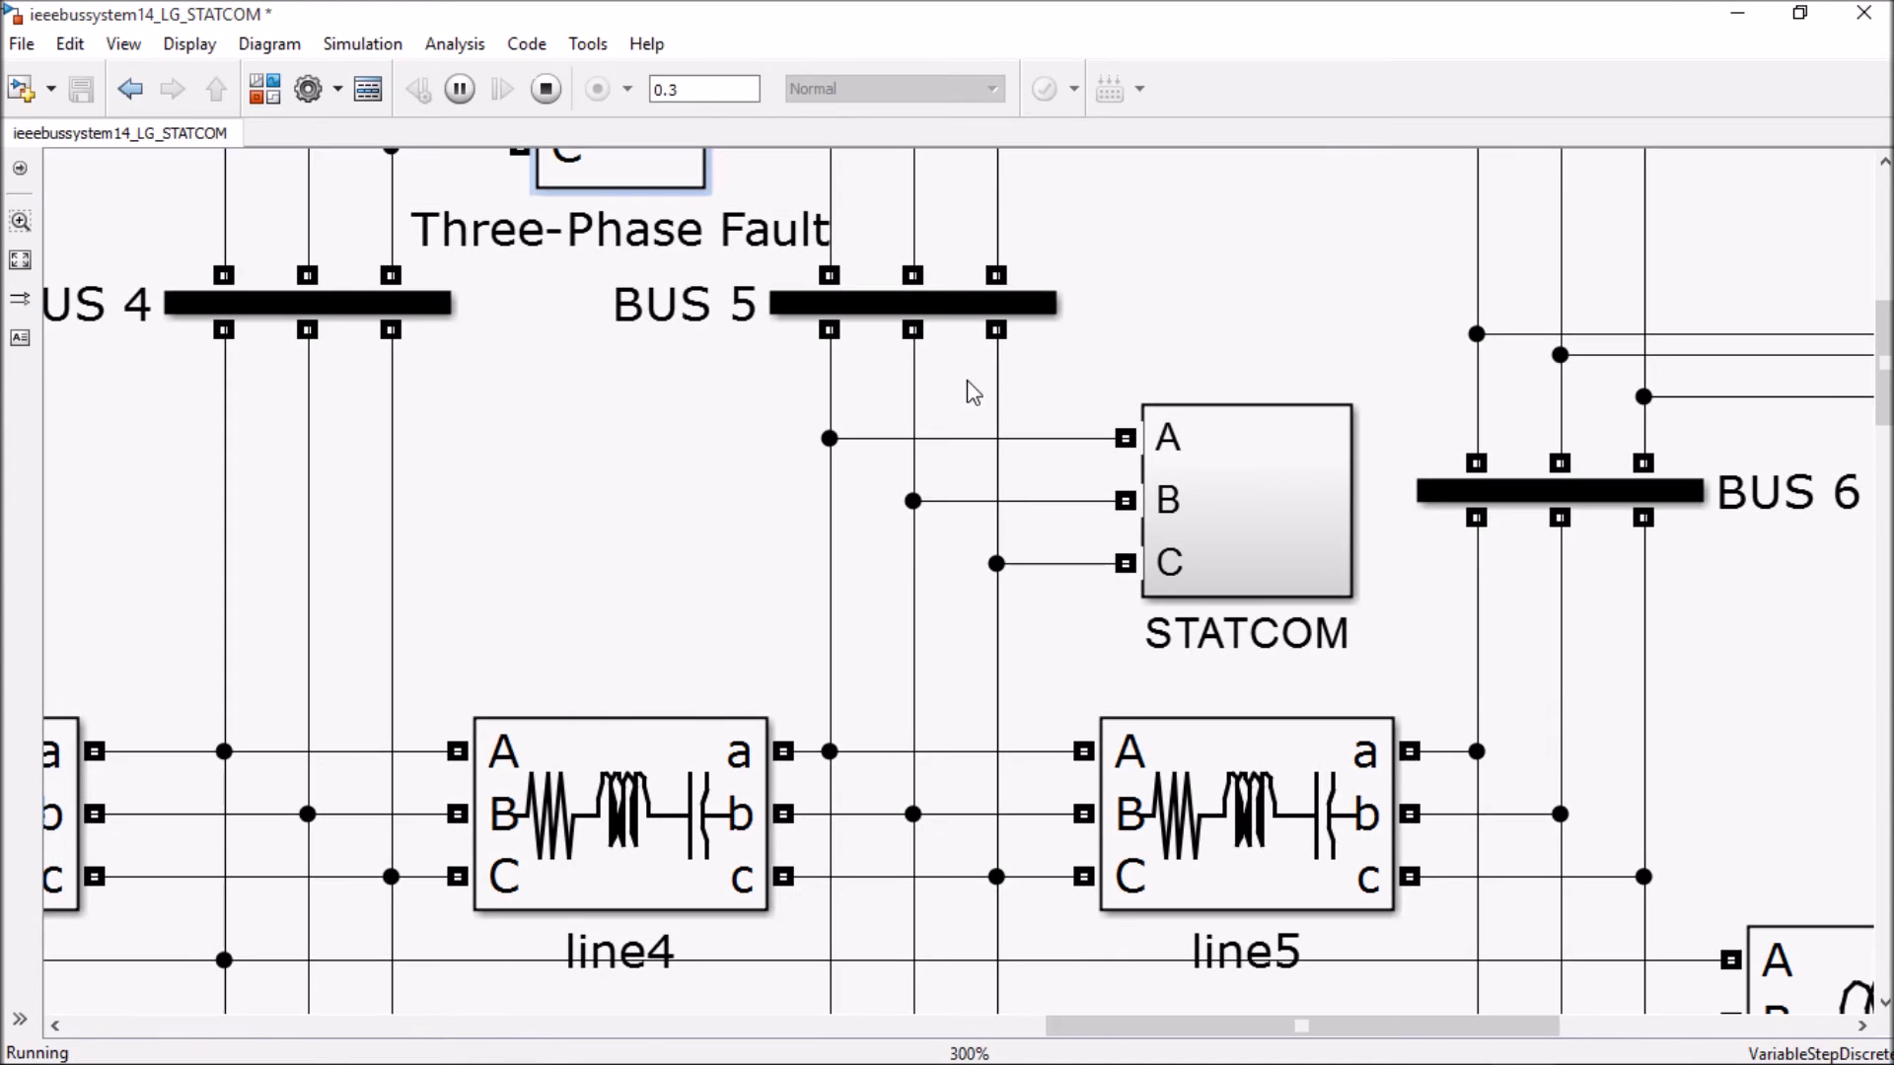
# Open Scope2 of the STATCOM model, autoscale the Bus5 waveforms to examine the fault interval, and close the scope
pyautogui.scroll(-5, 971, 390)
pyautogui.moveTo(916, 621); pyautogui.dragTo(1615, 445)
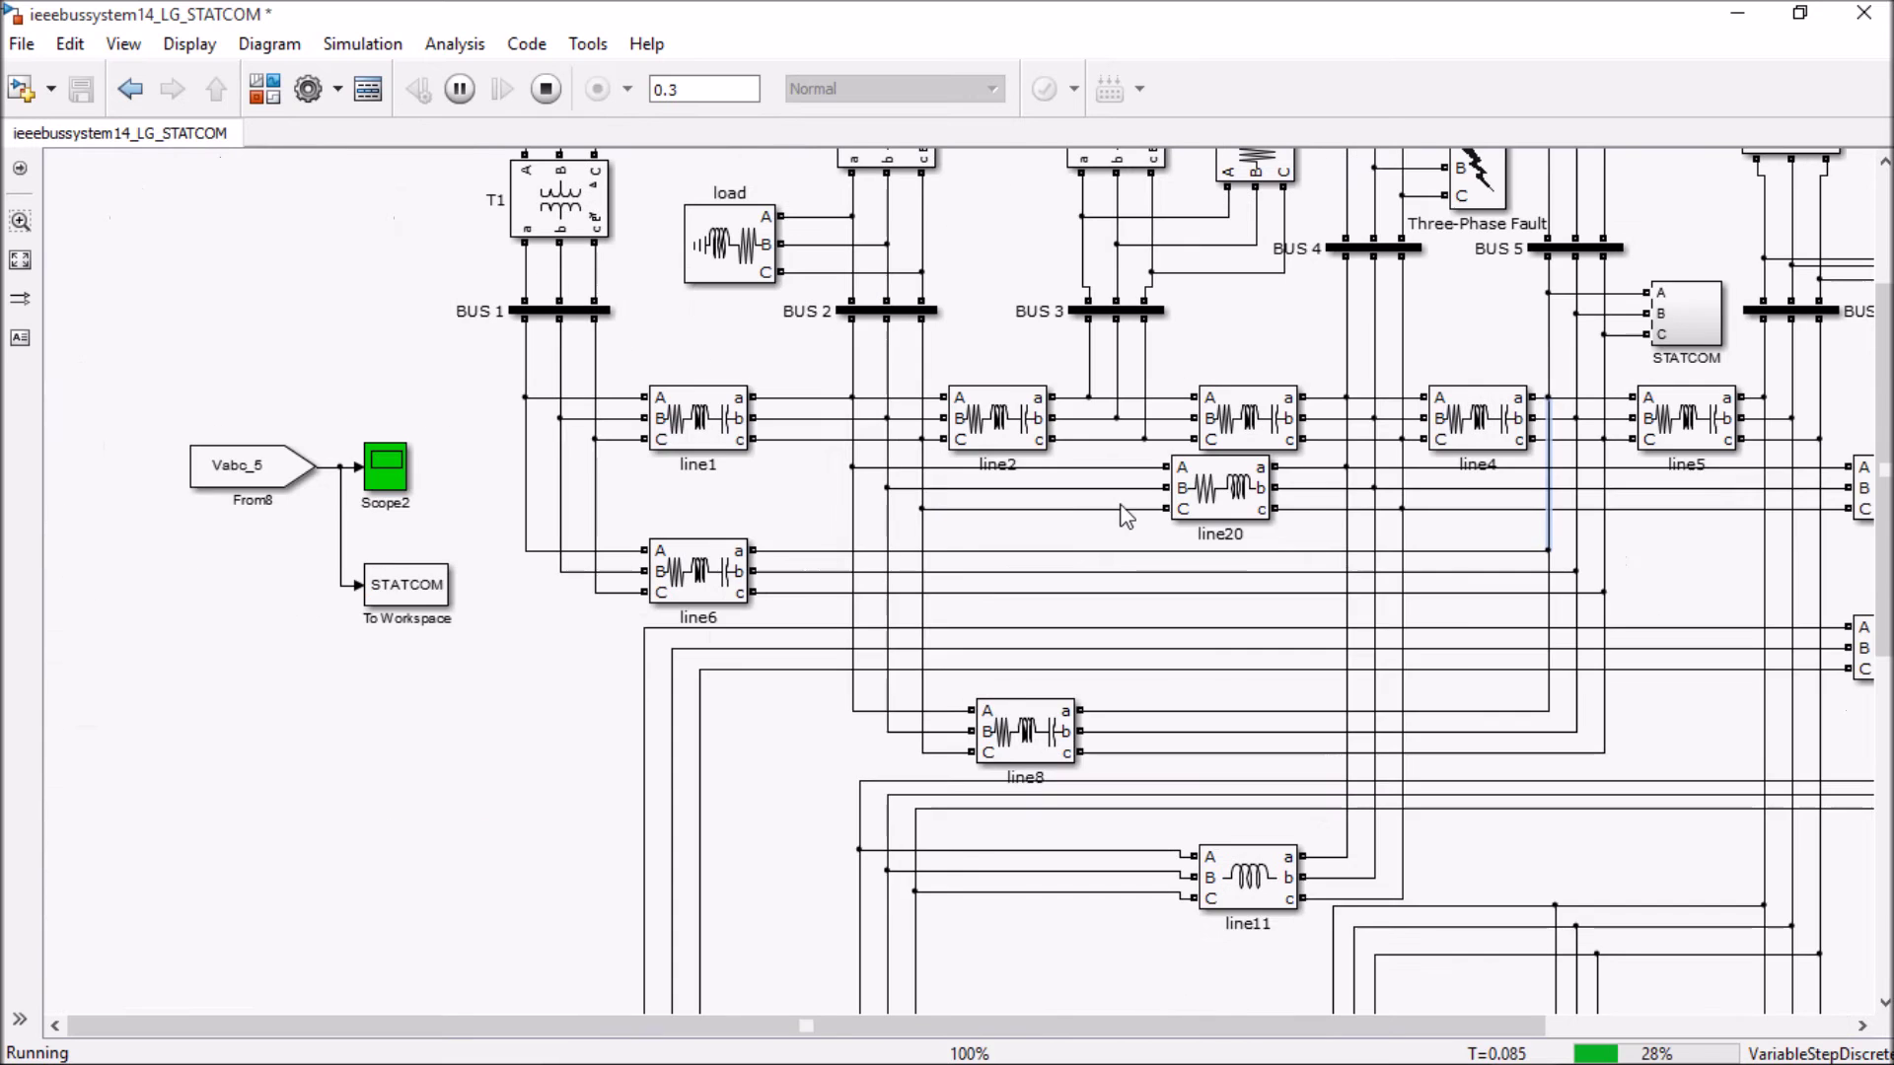
pyautogui.doubleClick(448, 470)
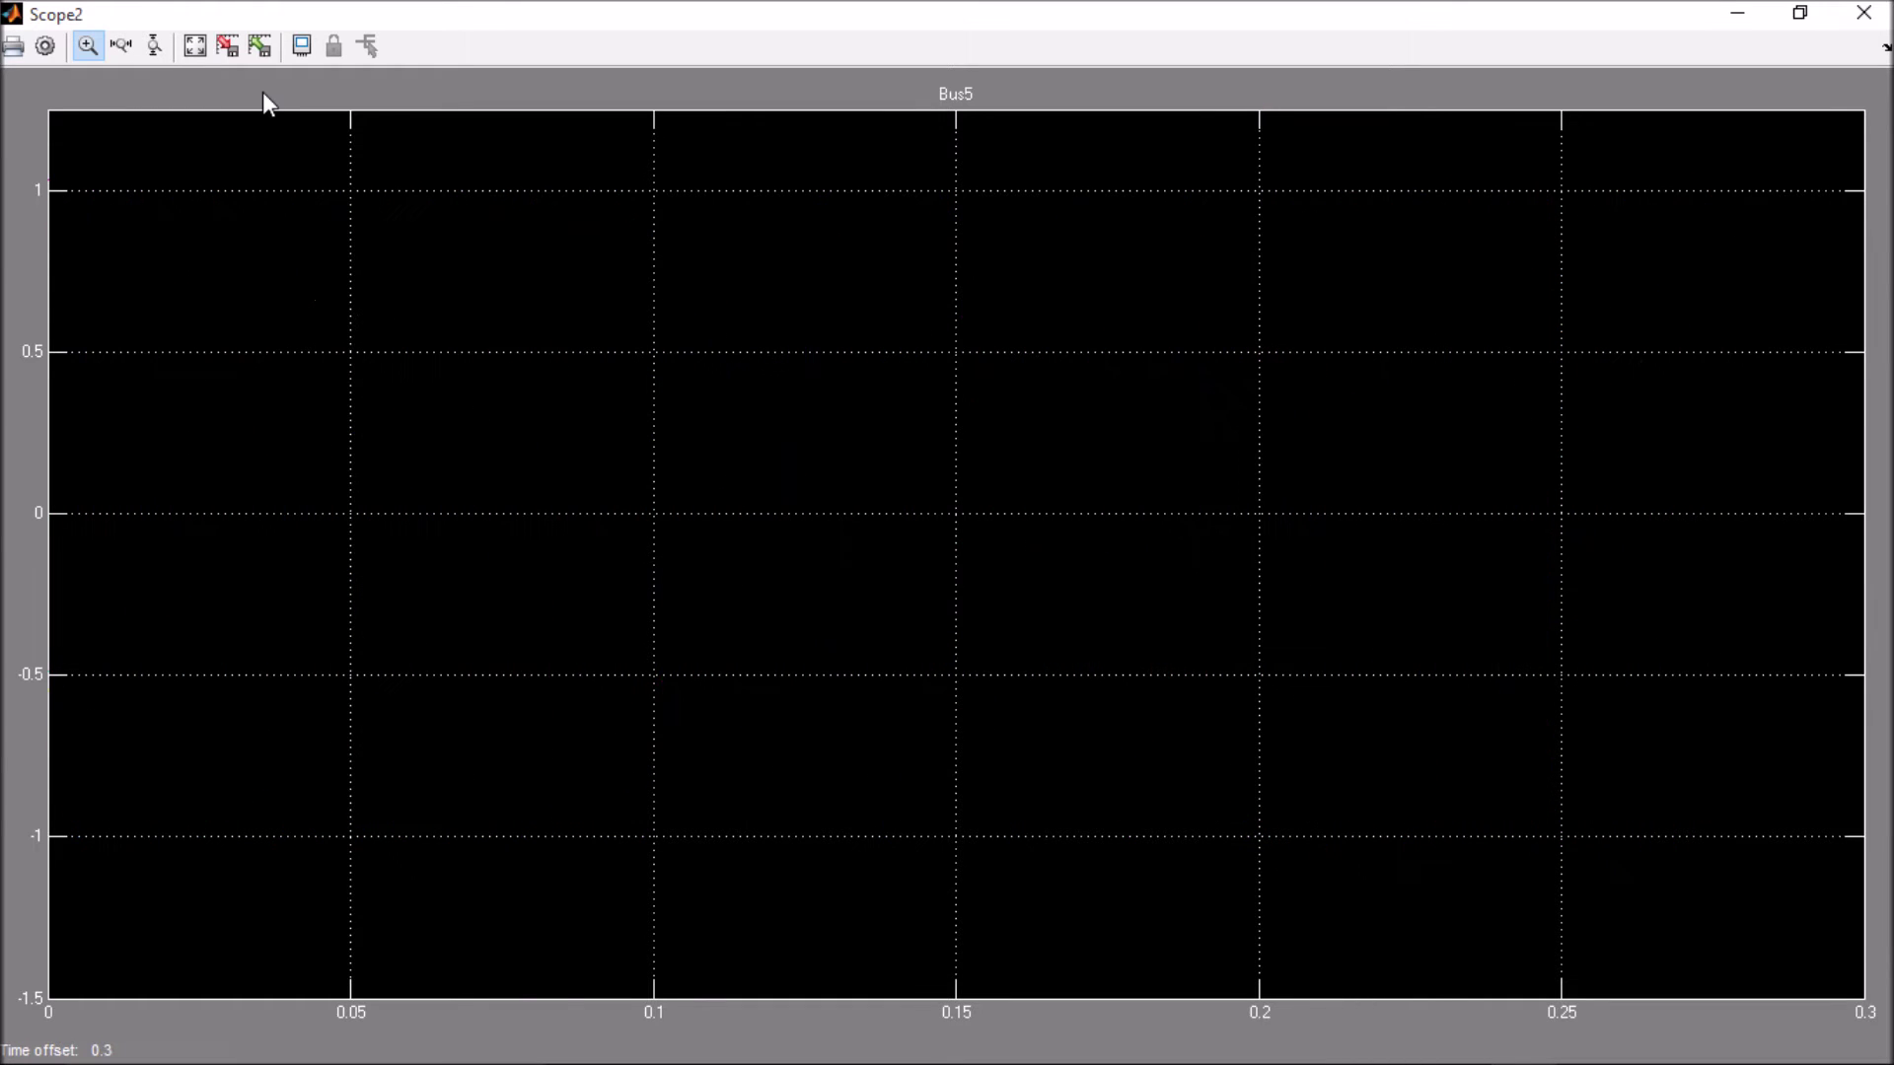
pyautogui.click(195, 46)
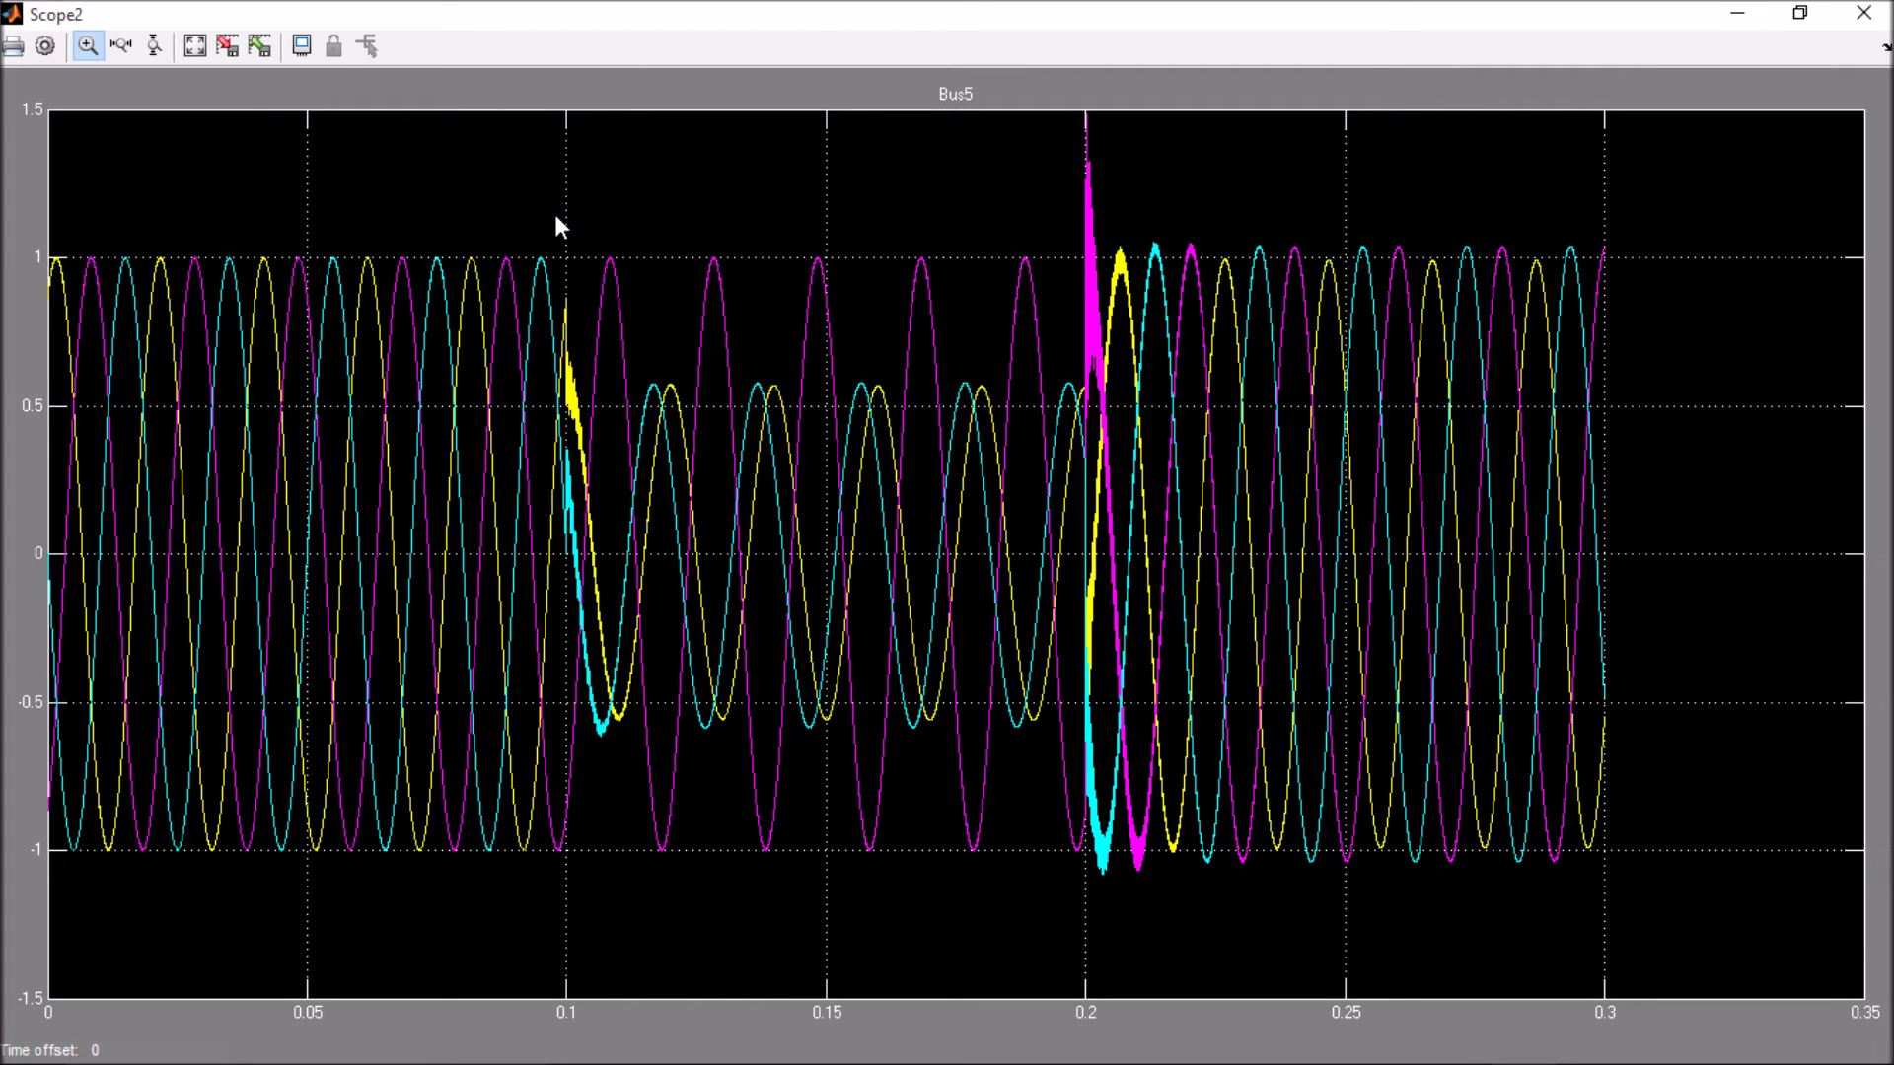
pyautogui.moveTo(555, 215); pyautogui.dragTo(1245, 939)
pyautogui.click(1863, 14)
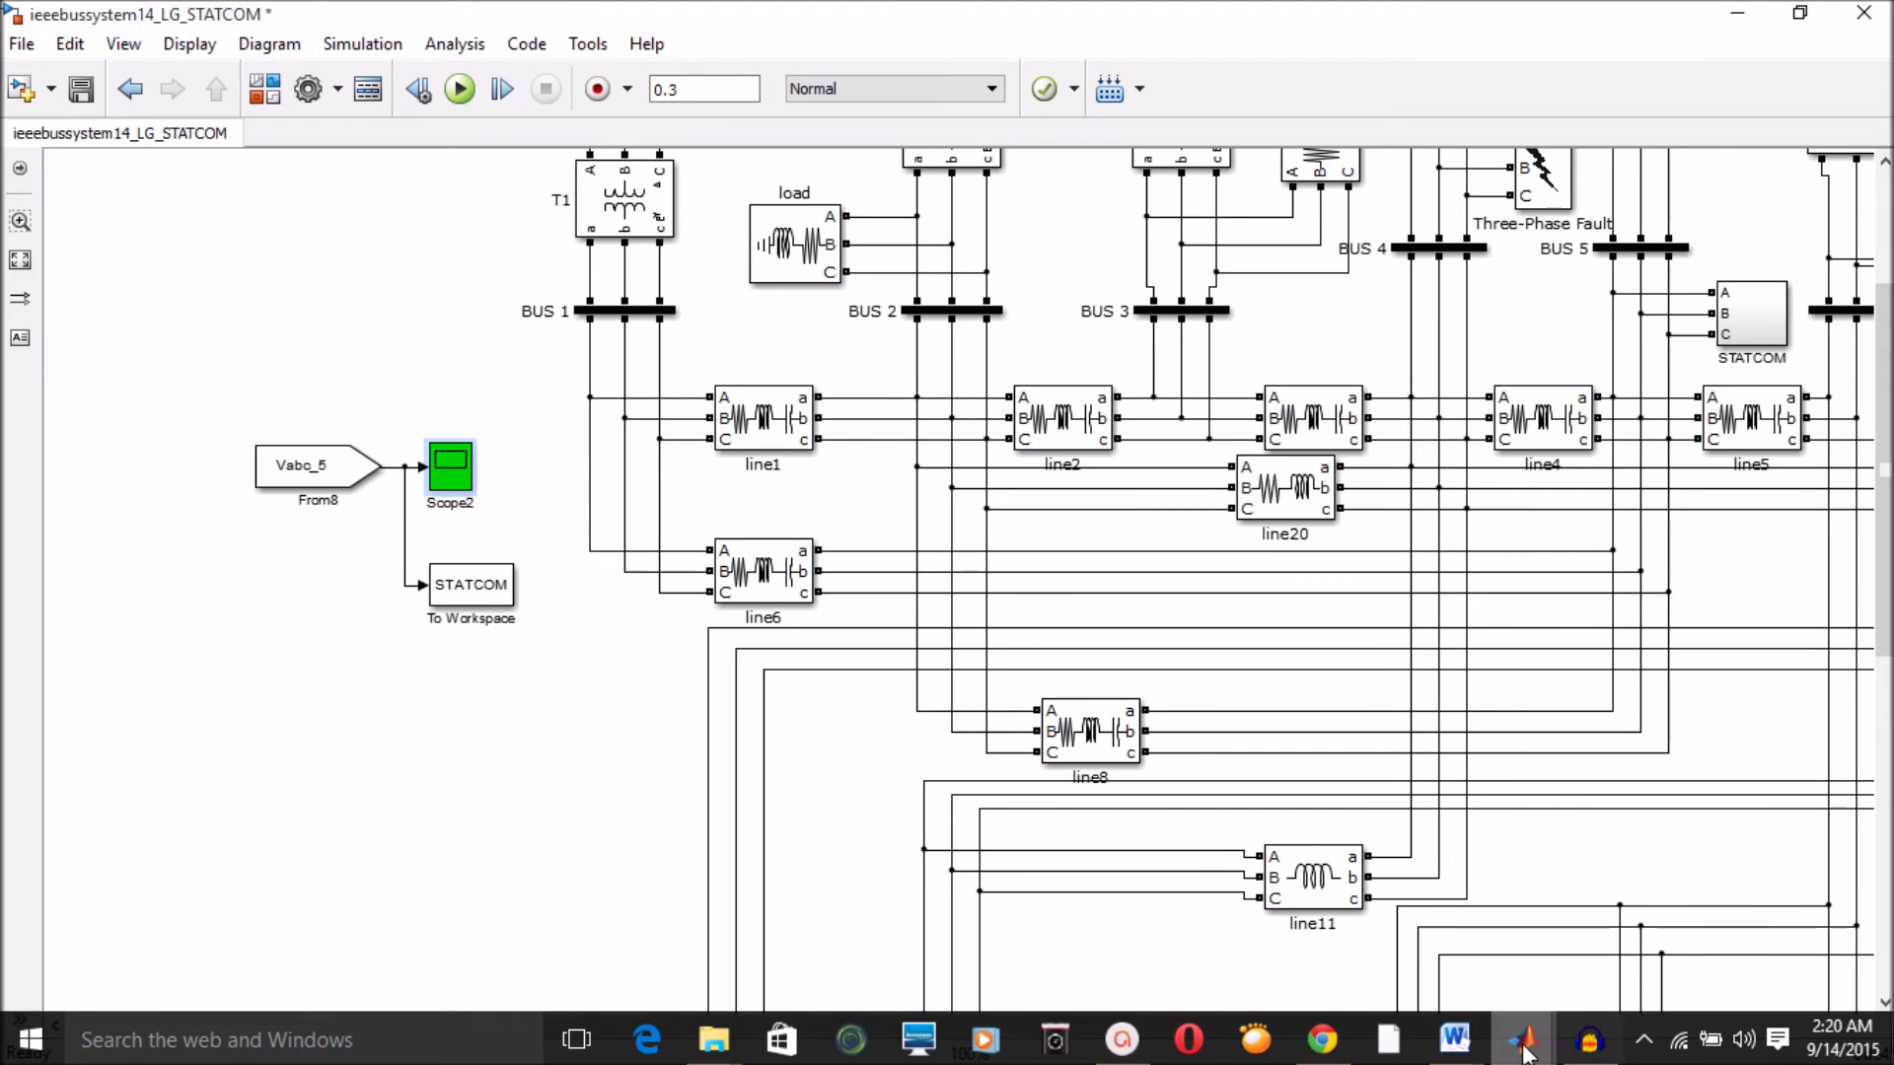
# Switch to the ieeebussystem14_LG_UPQC model and locate the Three-Phase Fault block at BUS 4
pyautogui.moveTo(1700, 933)
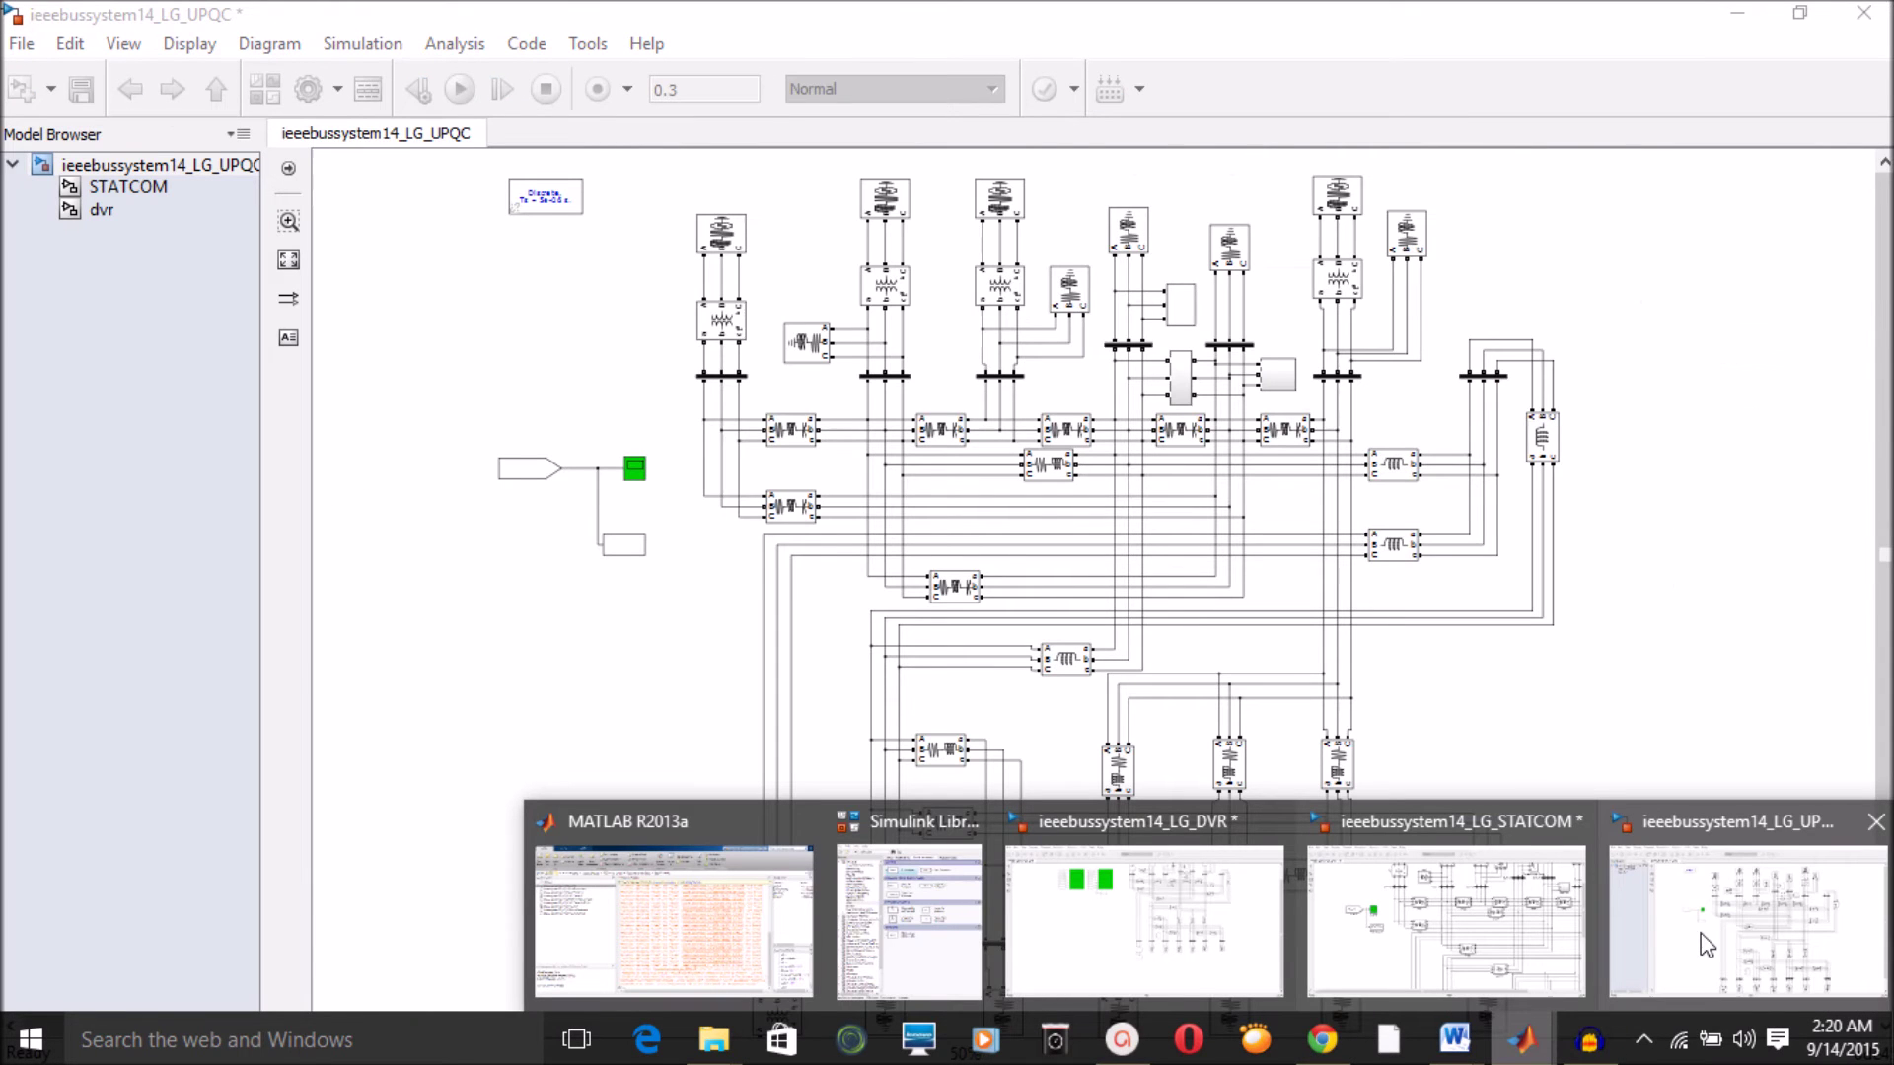
pyautogui.click(1700, 932)
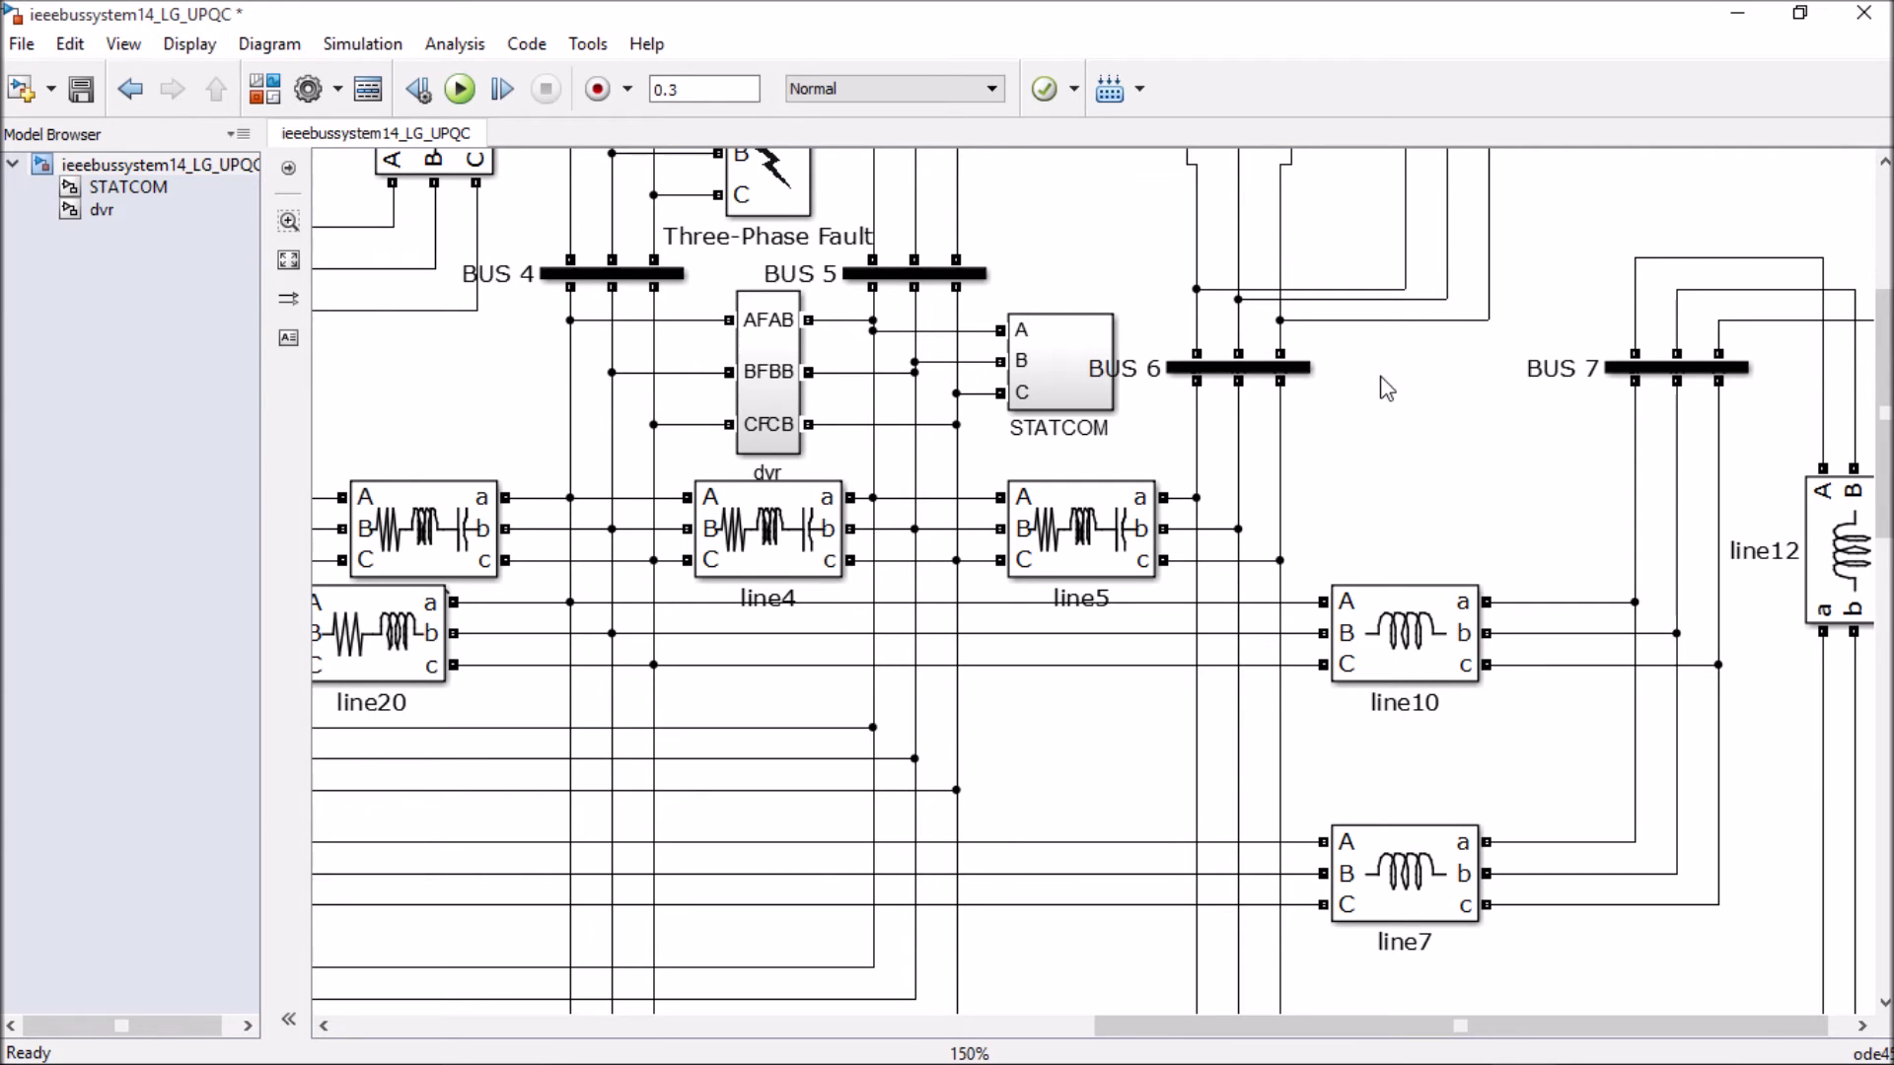
pyautogui.scroll(3, 1021, 470)
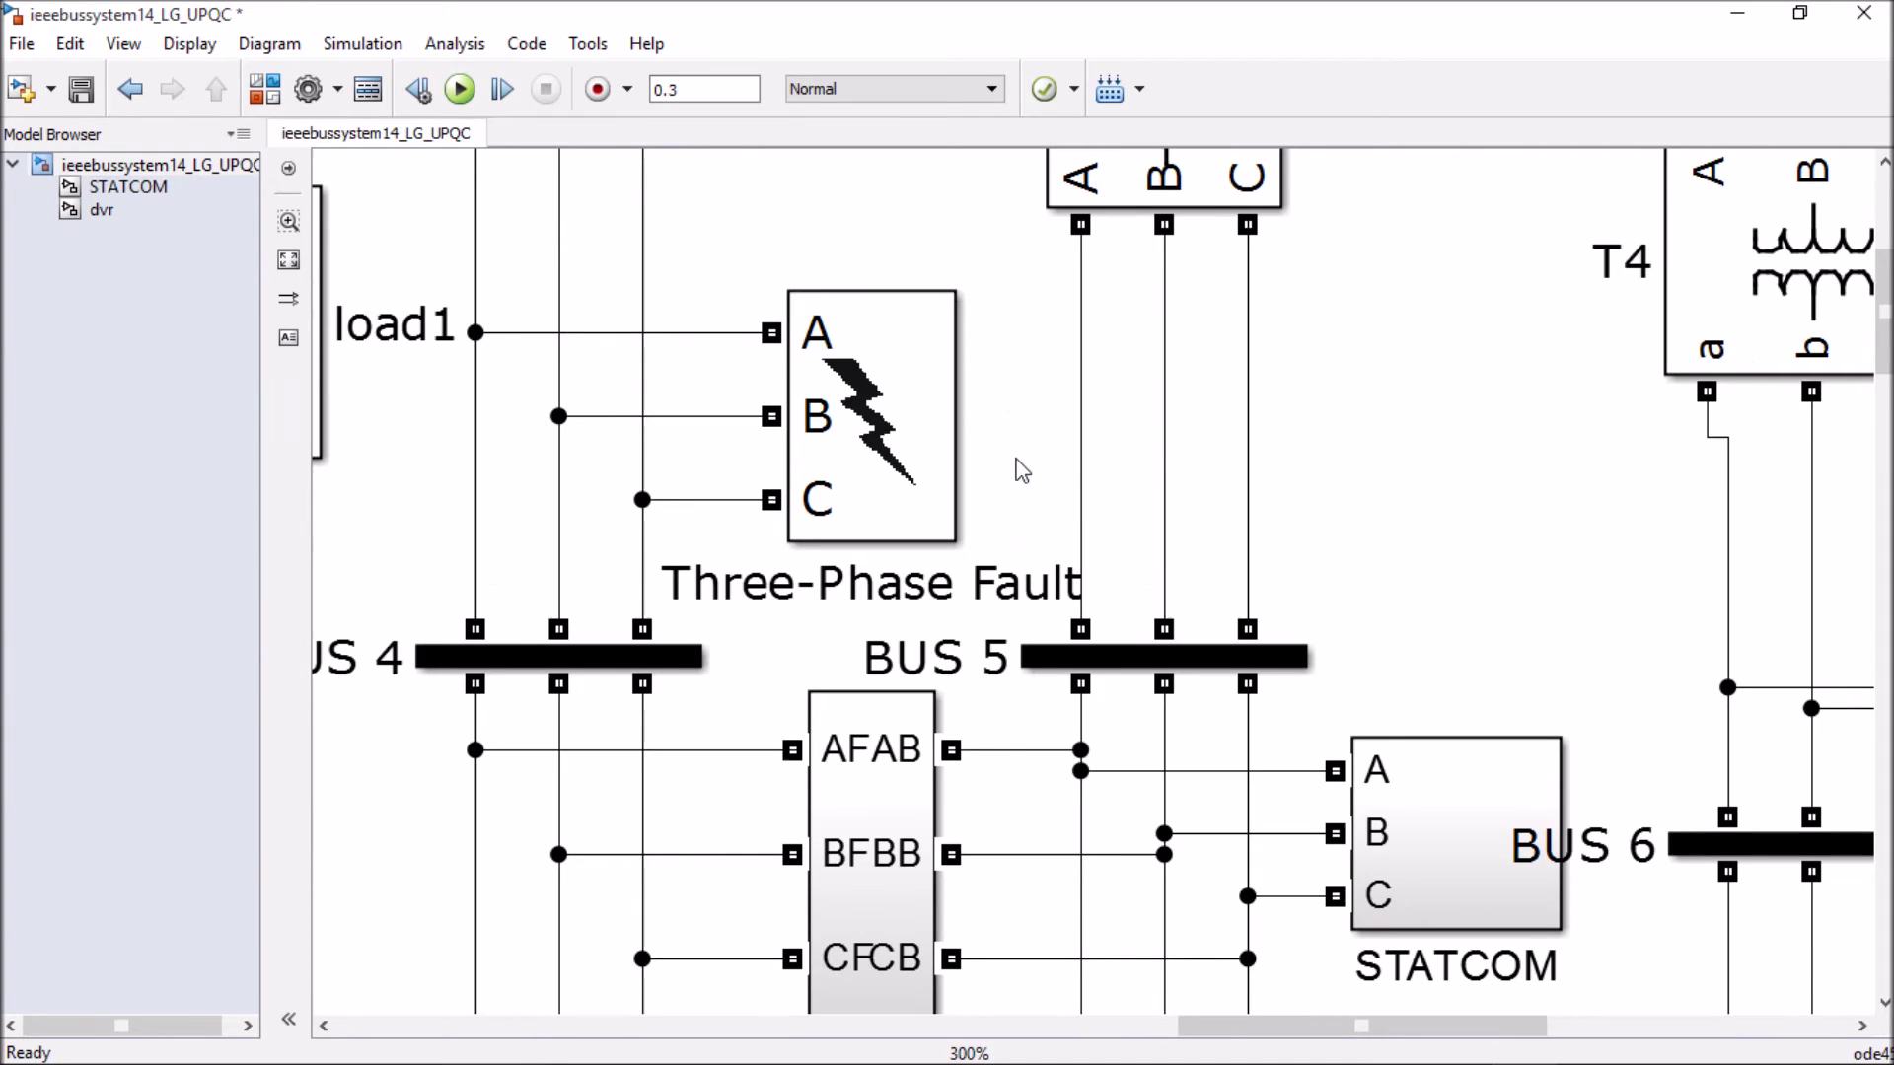
pyautogui.moveTo(657, 661); pyautogui.dragTo(815, 650)
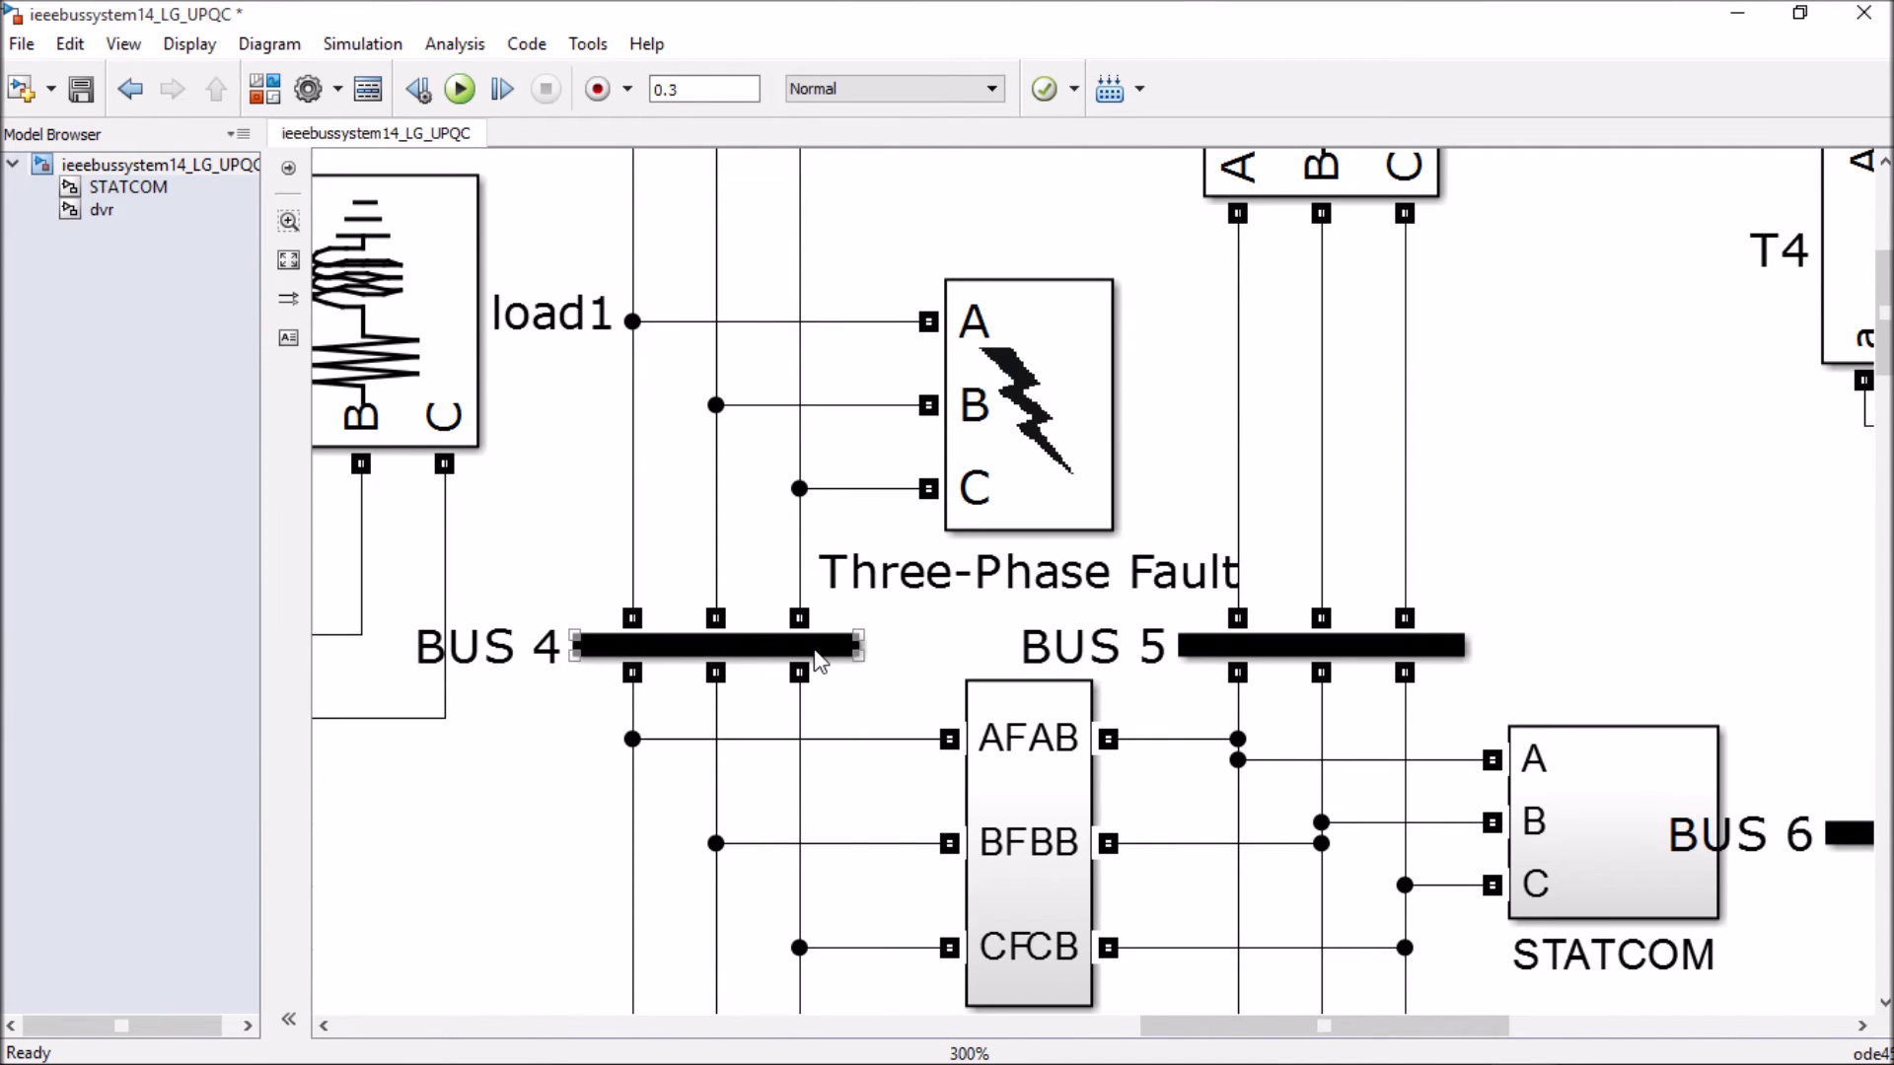
# Inspect the dvr and STATCOM blocks around BUS 5 and run the UPQC model's simulation
pyautogui.scroll(-5, 833, 553)
pyautogui.scroll(-1, 848, 432)
pyautogui.click(1625, 474)
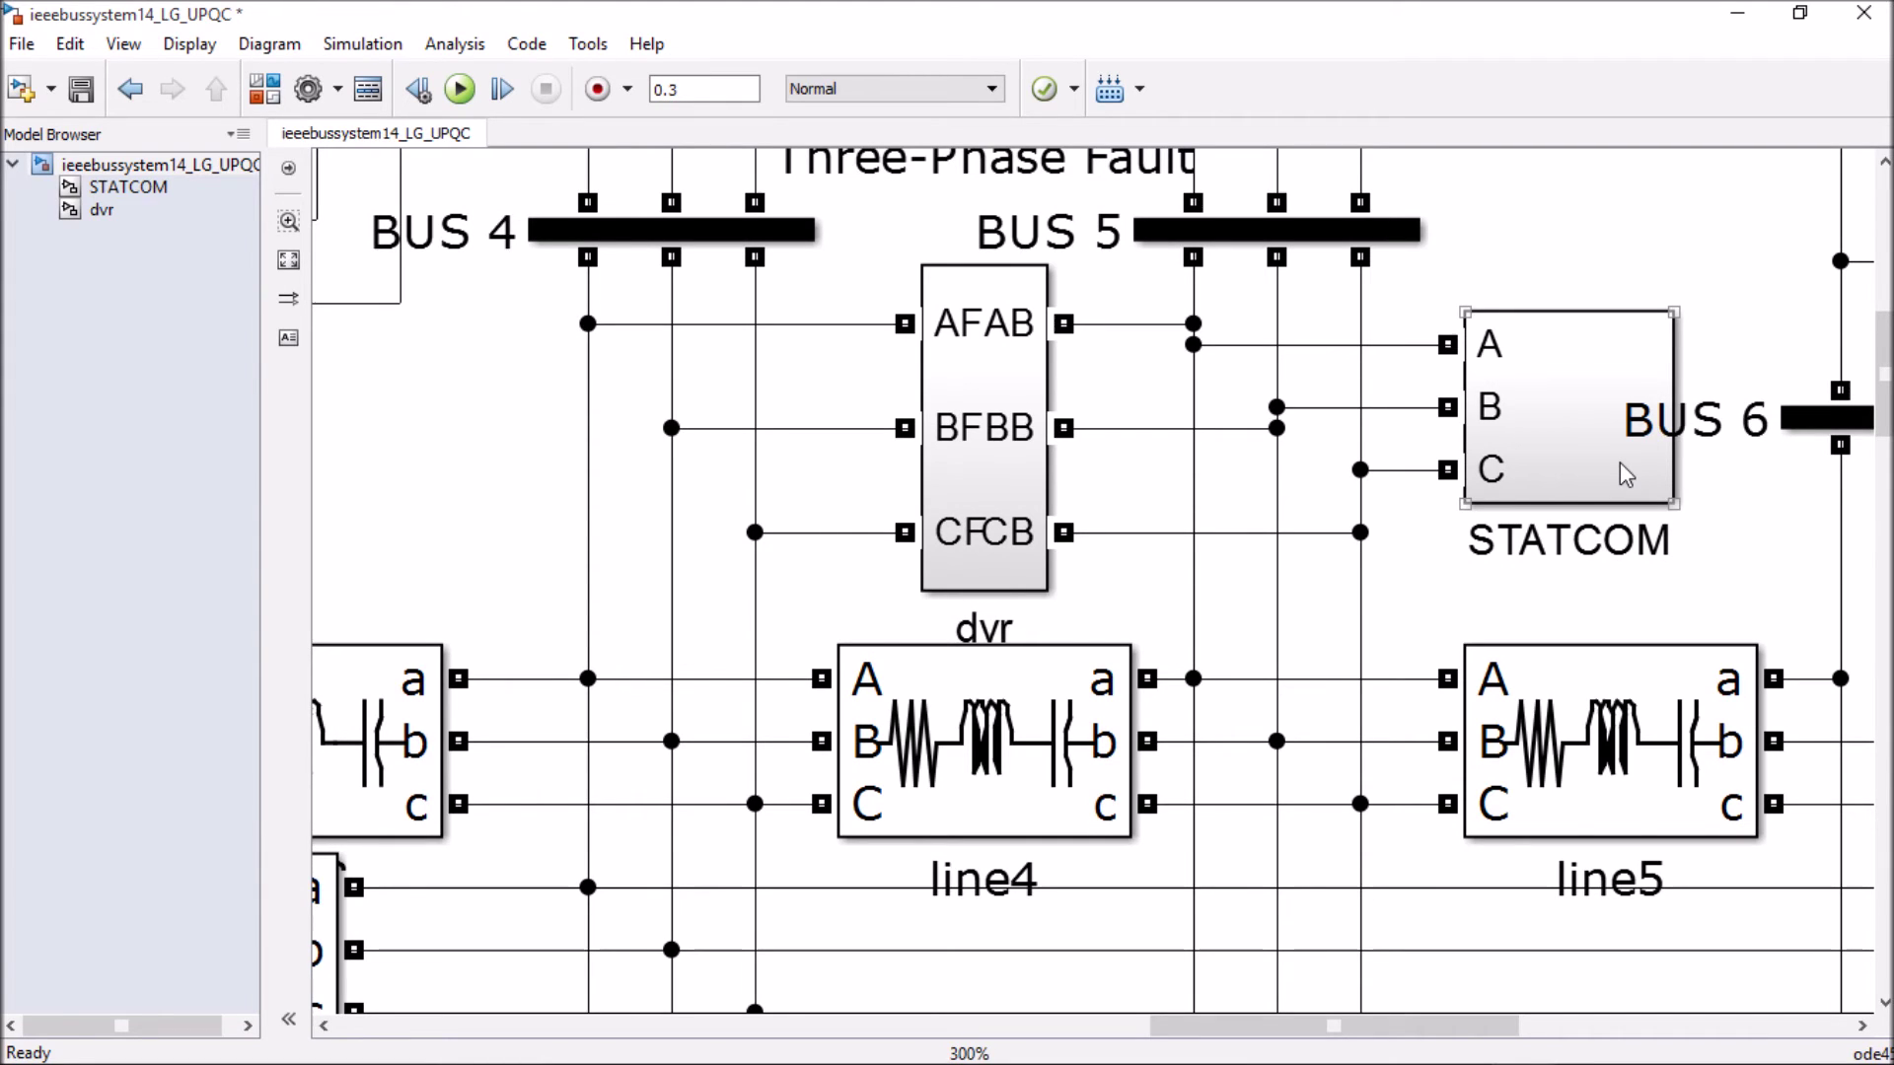
pyautogui.click(803, 279)
pyautogui.click(461, 89)
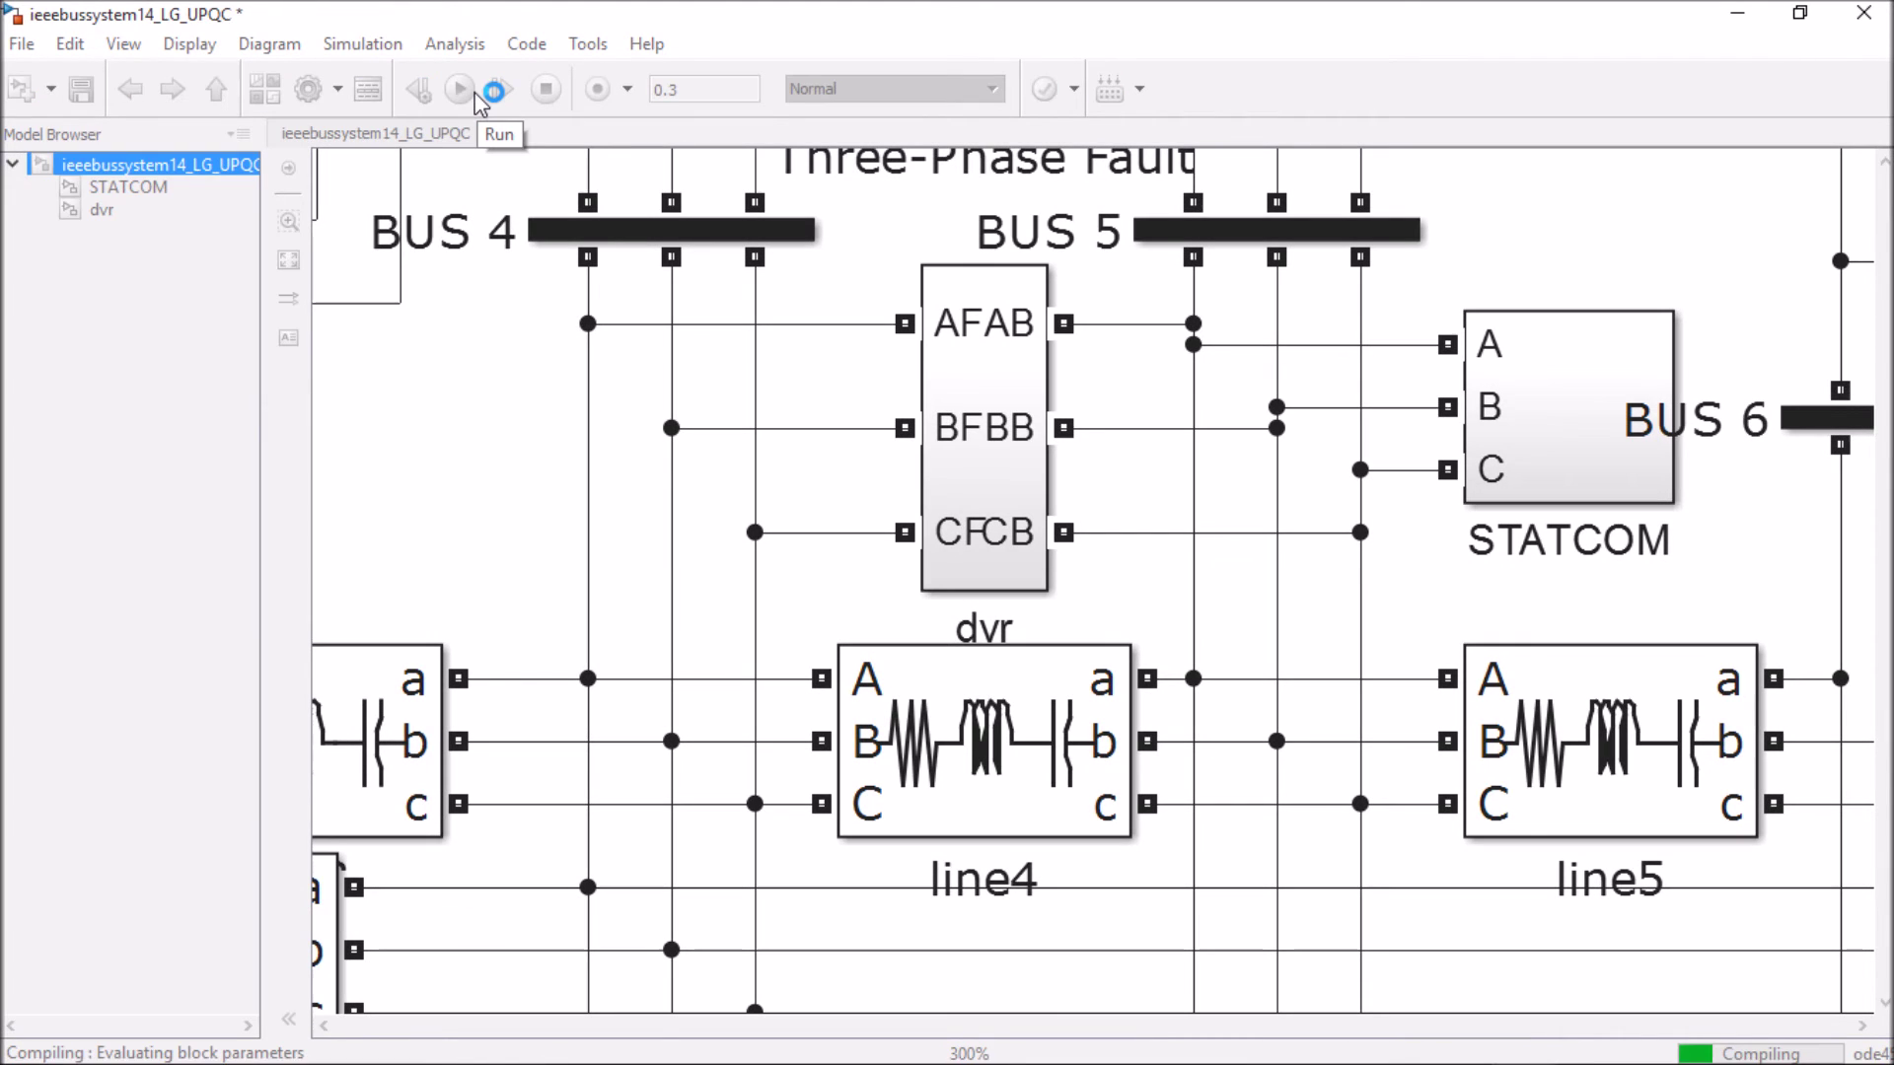
pyautogui.scroll(-3, 801, 582)
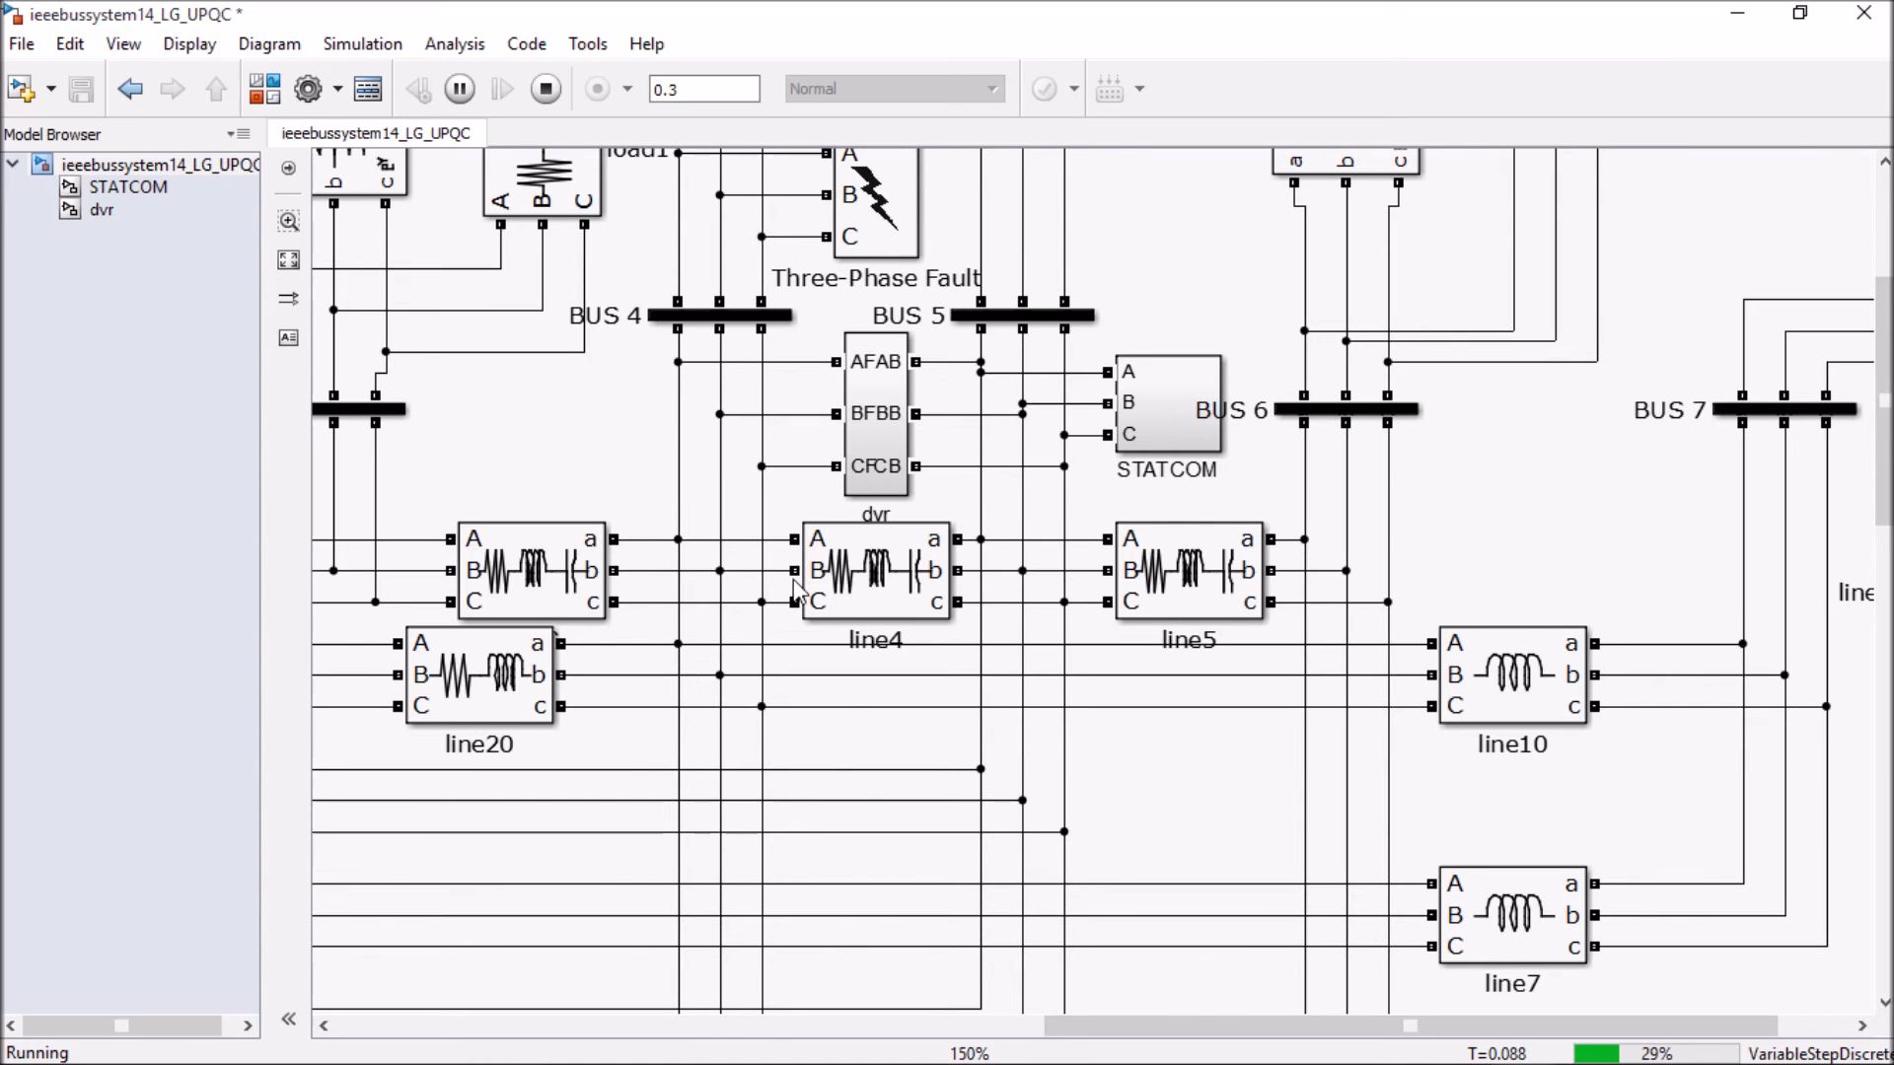
# Open Scope2 of the UPQC model, autoscale the Bus5 waveforms, and examine the fault interval between 0.1 and 0.2 s
pyautogui.moveTo(801, 582); pyautogui.dragTo(1870, 537)
pyautogui.moveTo(434, 704); pyautogui.dragTo(864, 523)
pyautogui.doubleClick(740, 446)
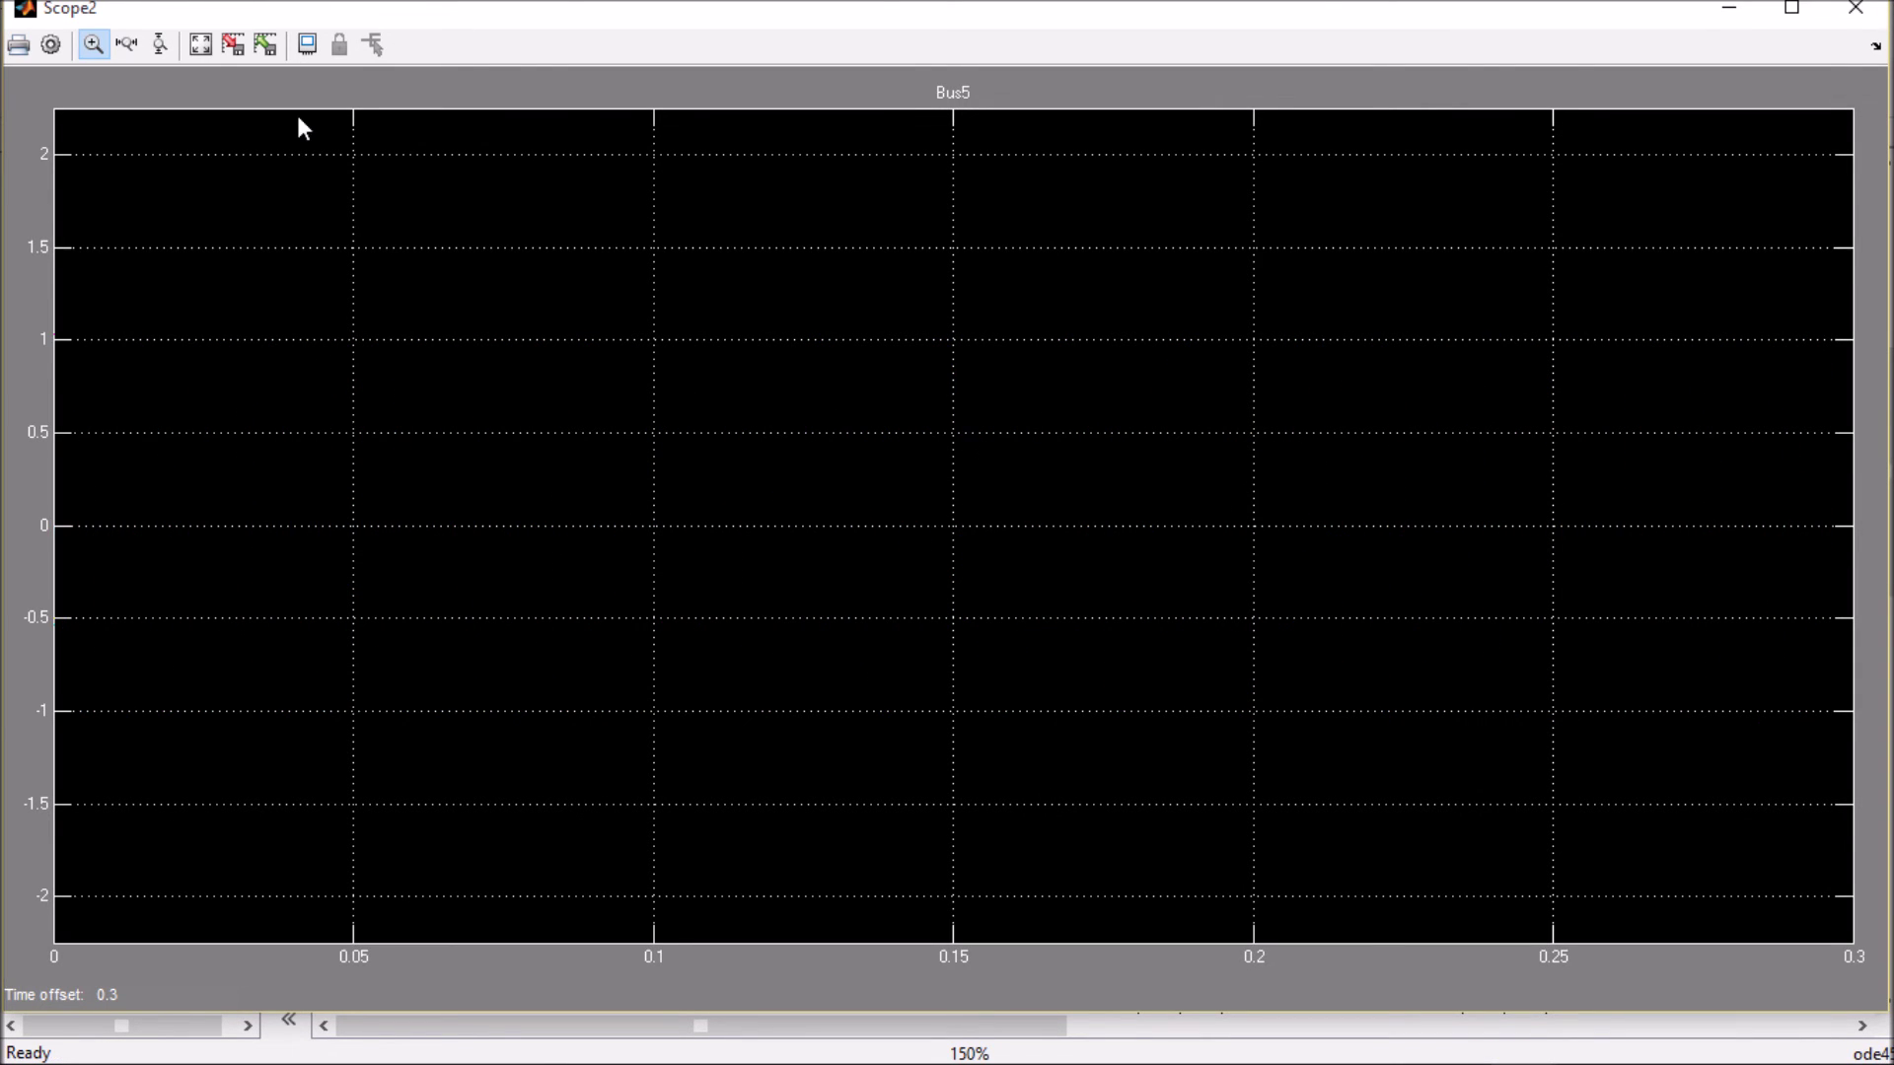
pyautogui.click(200, 45)
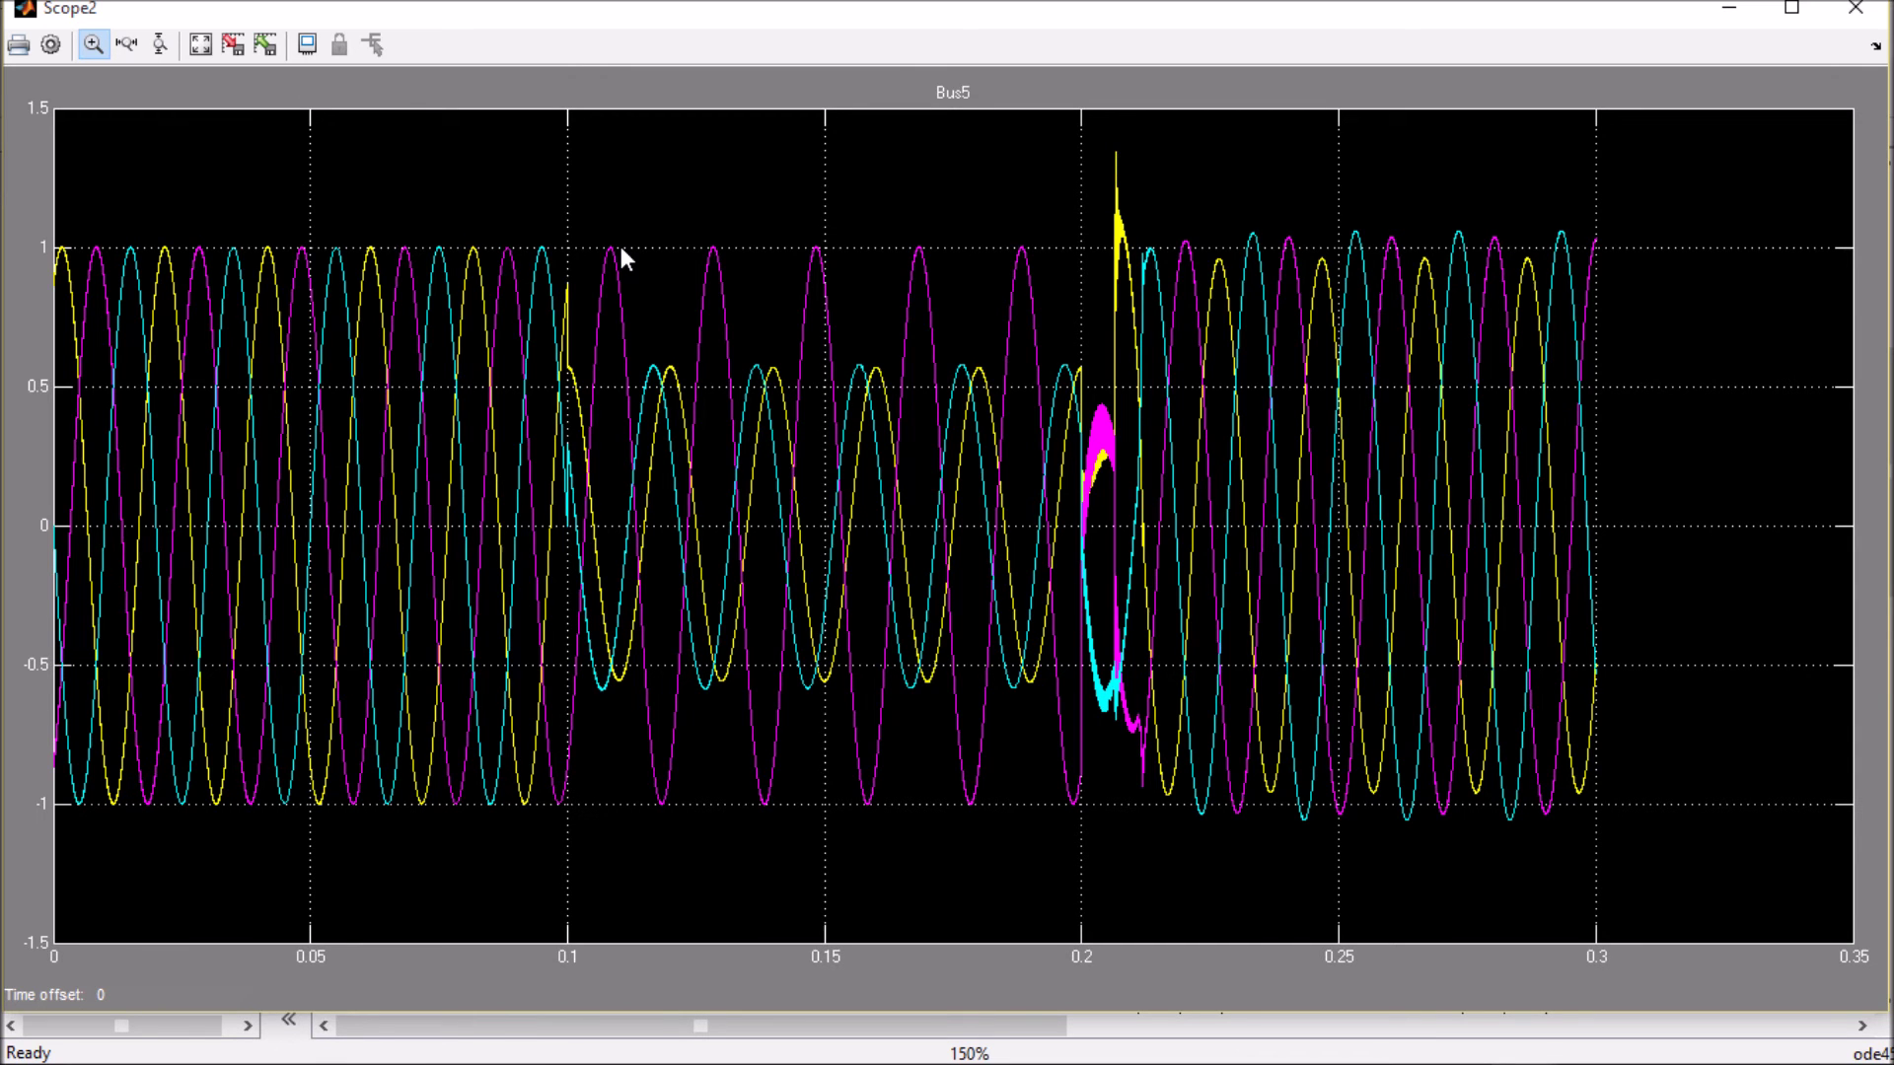
pyautogui.moveTo(511, 208); pyautogui.dragTo(1298, 956)
pyautogui.doubleClick(1465, 917)
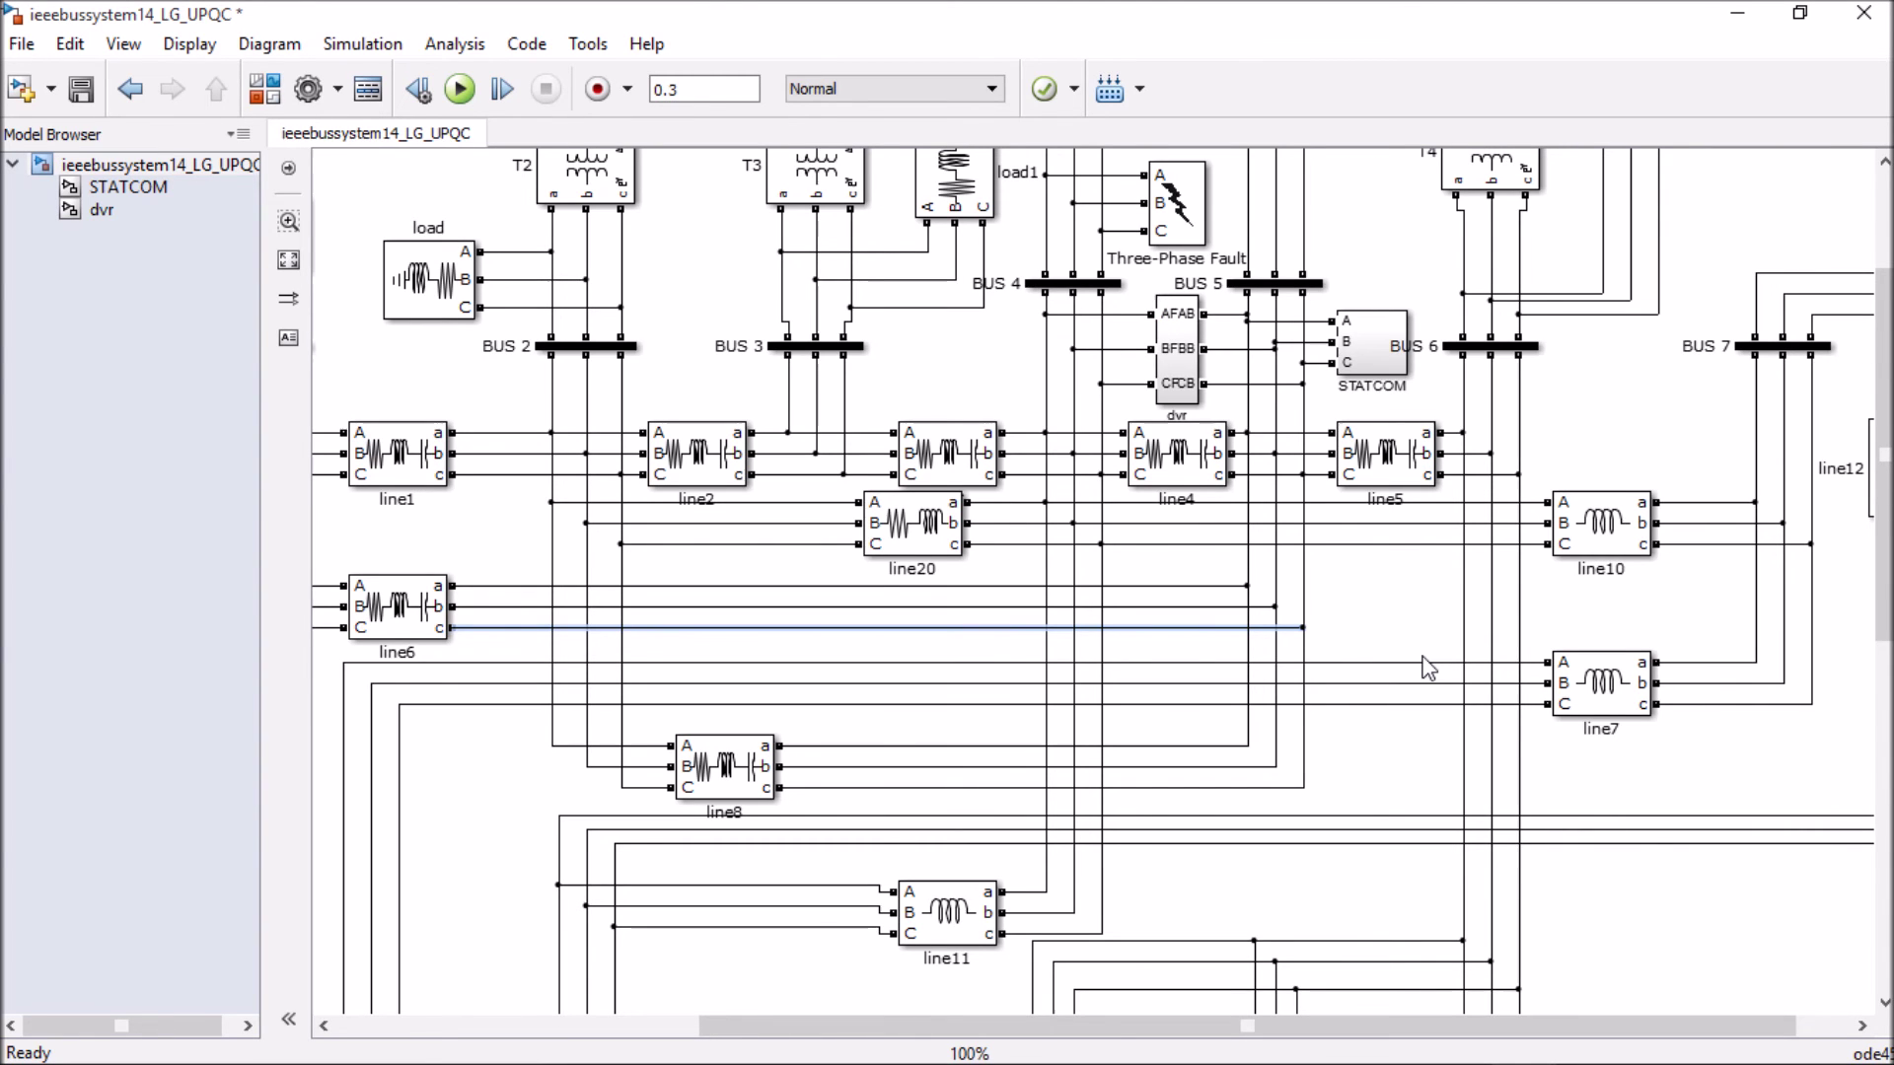
pyautogui.scroll(-3, 1420, 668)
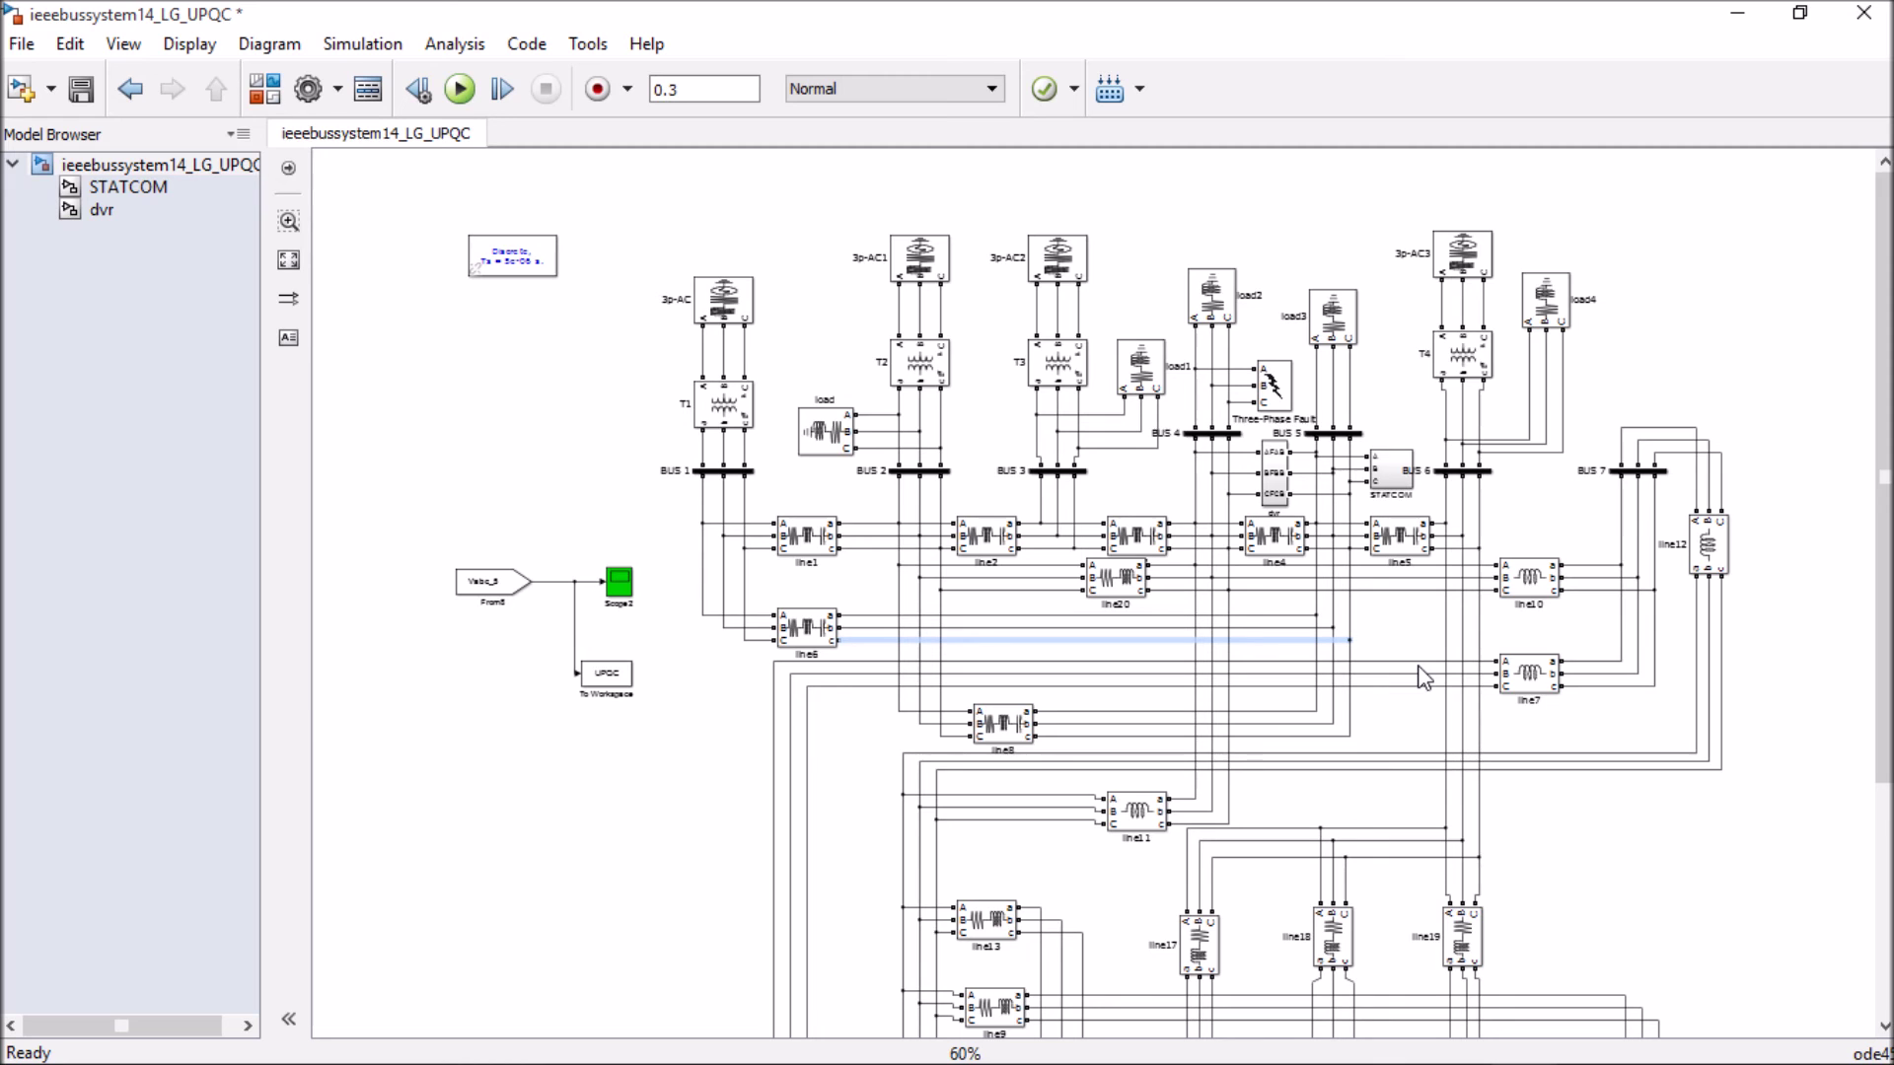
pyautogui.scroll(4, 1420, 678)
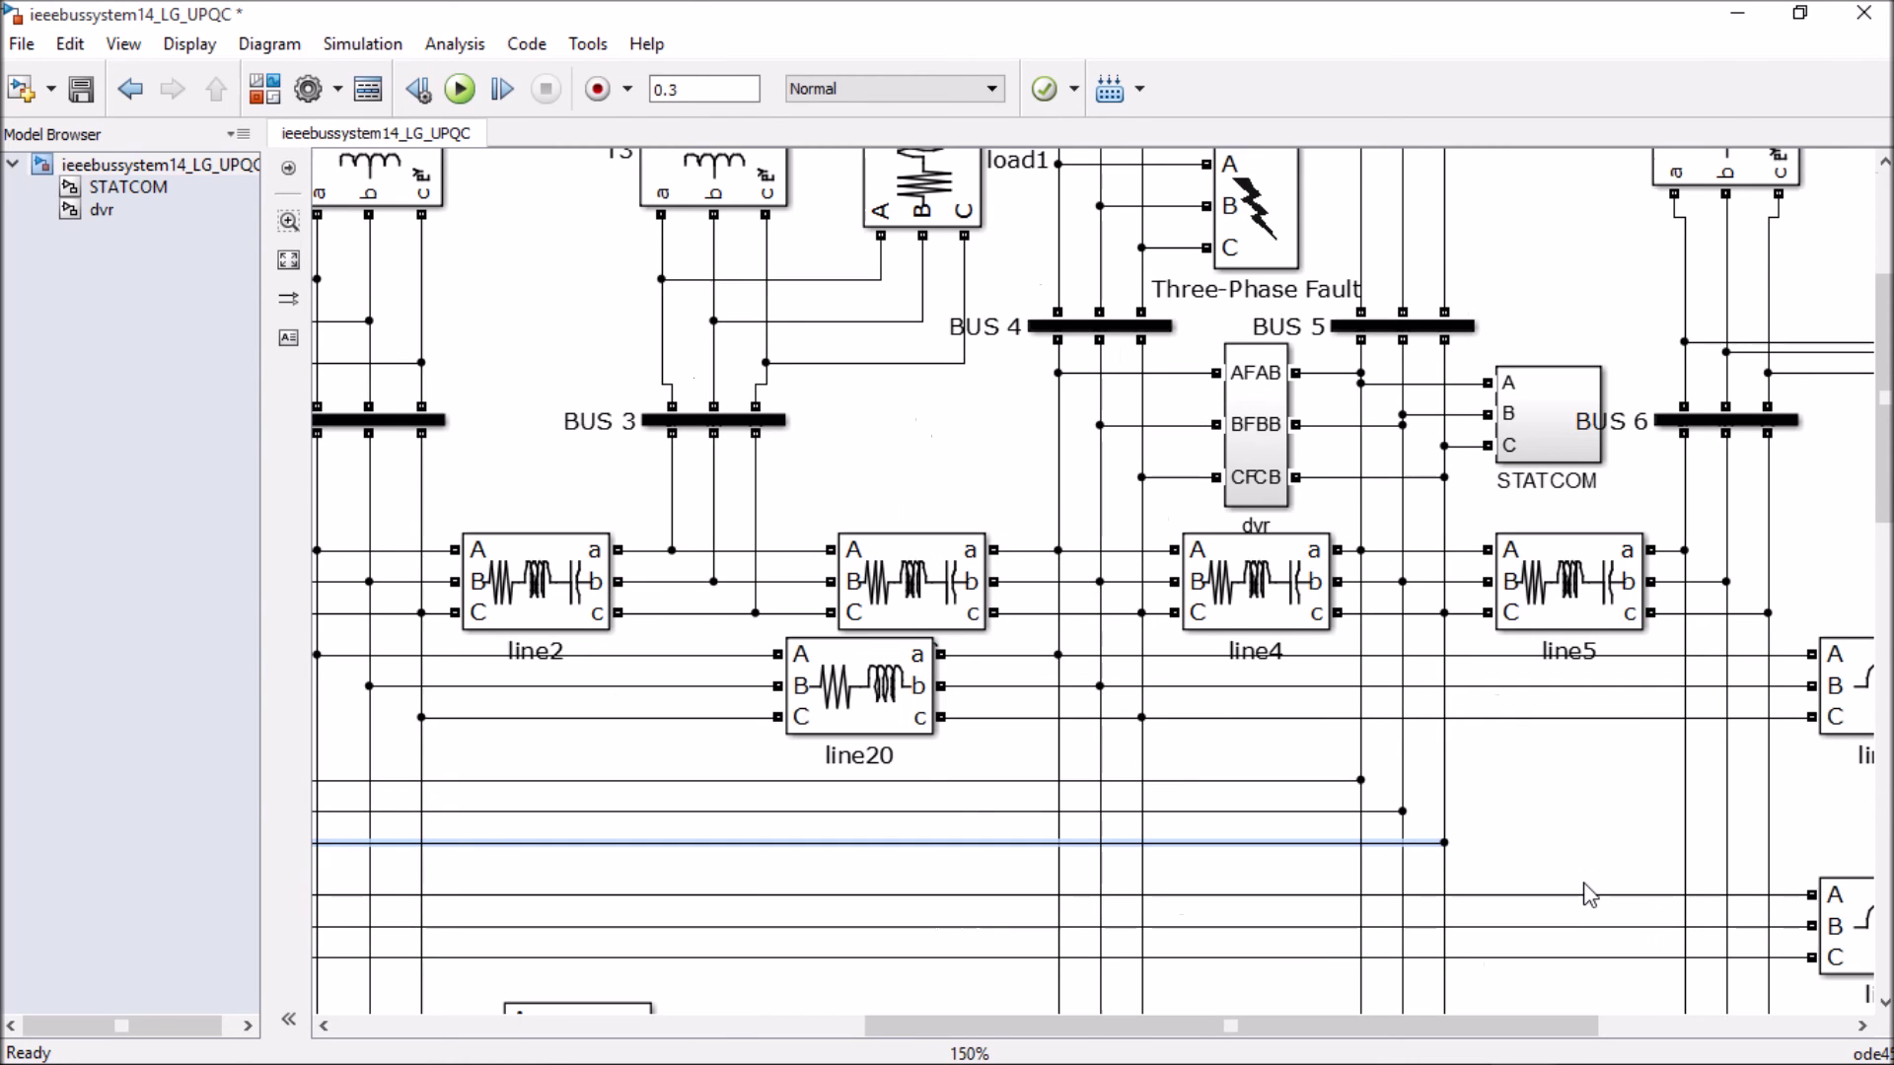
pyautogui.scroll(-2, 1501, 821)
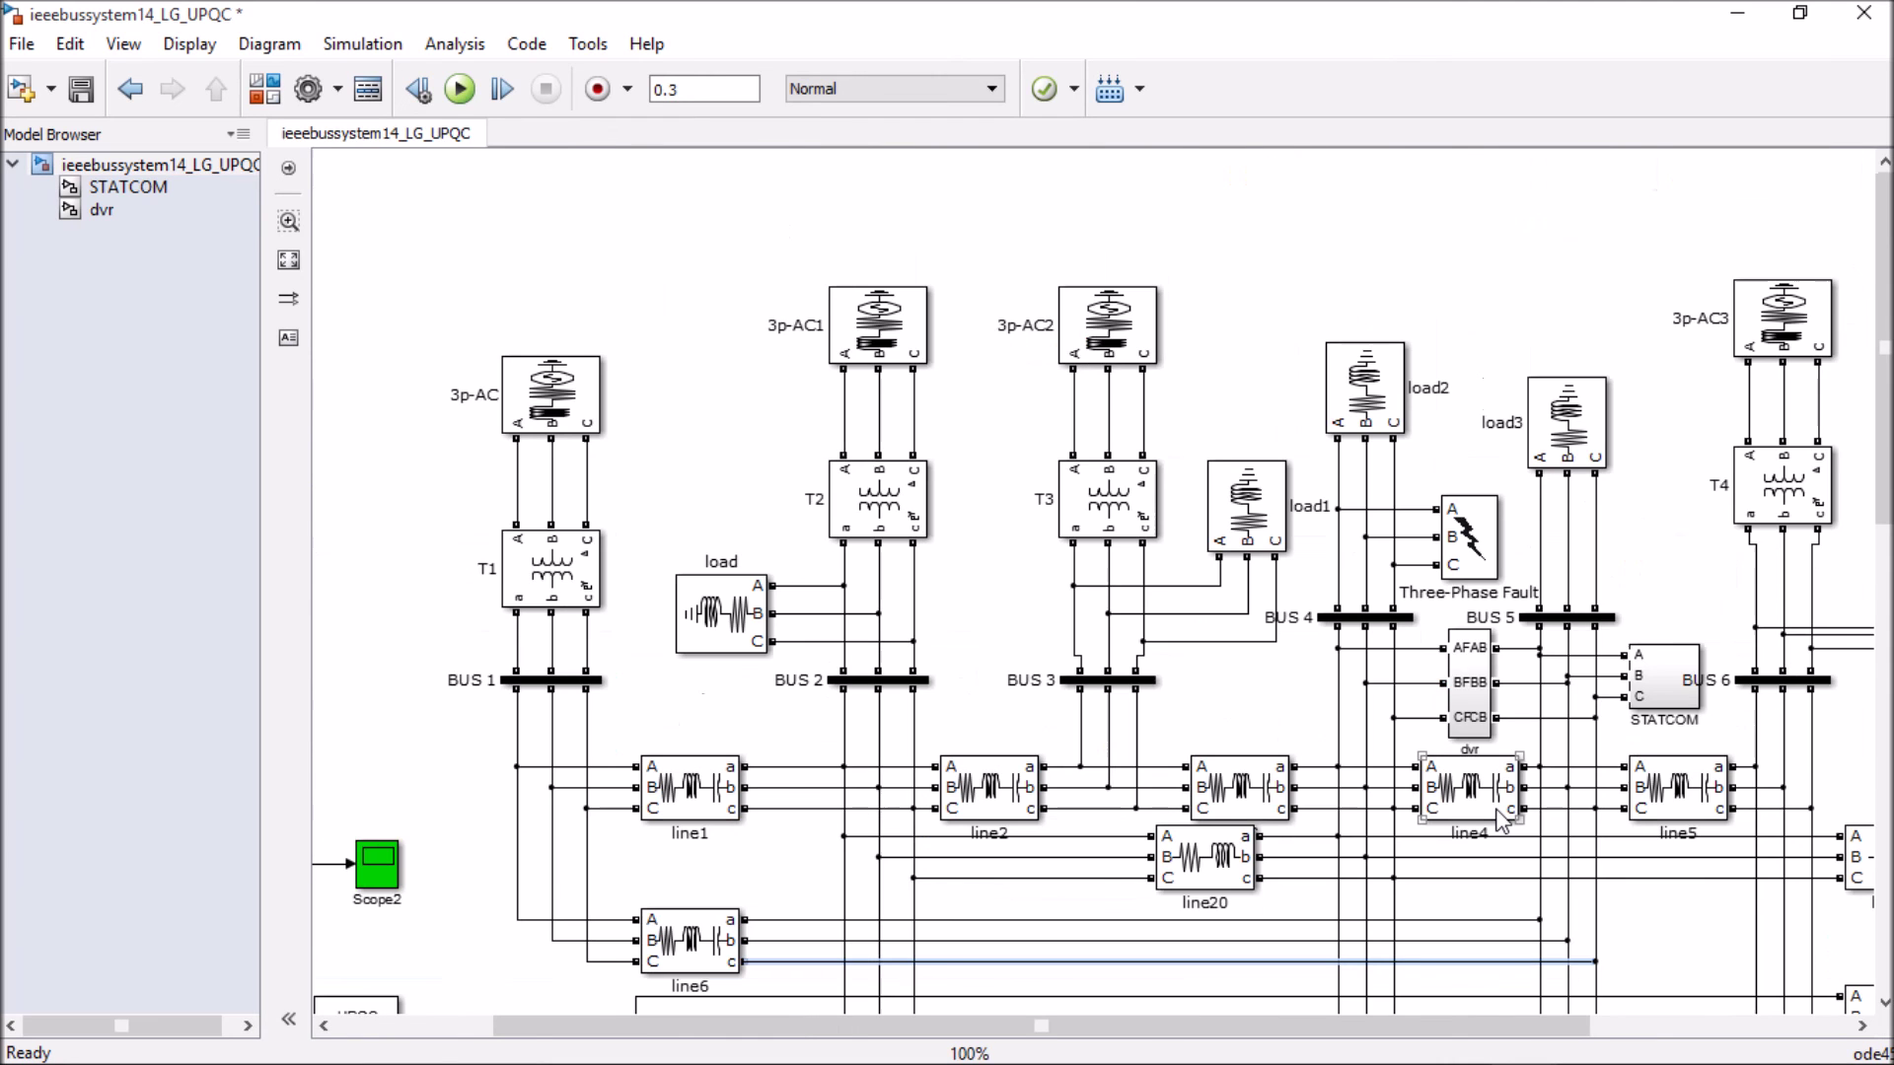